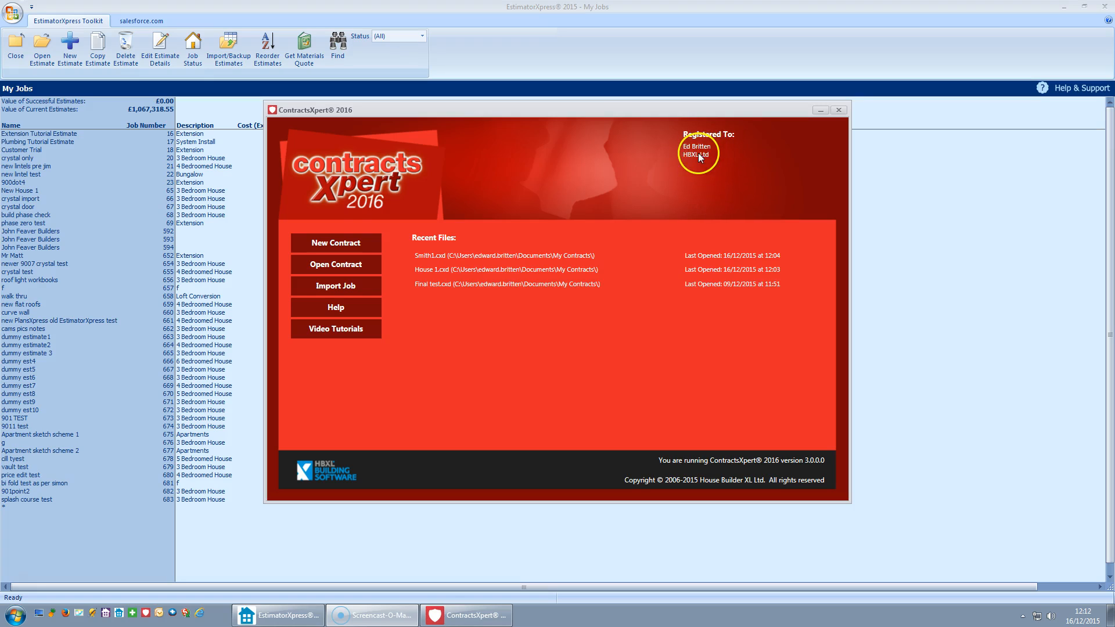
Enter the company's street address as Address 1 in the registered-user entry and save it
{"action": "left_click", "coordinate": [698, 155]}
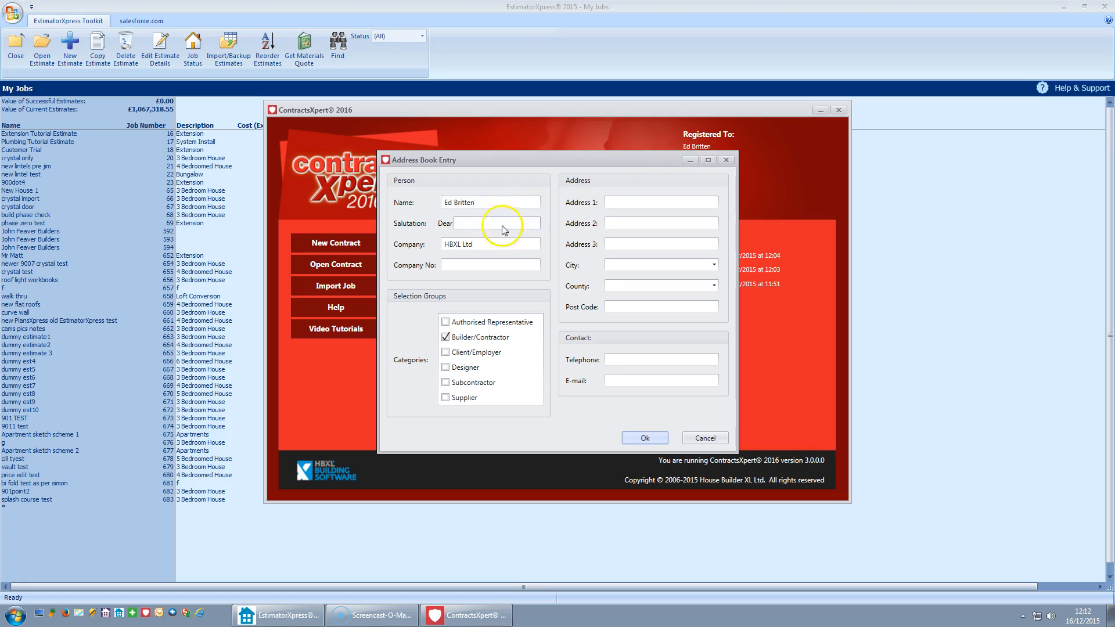
{"action": "left_click", "coordinate": [640, 204]}
{"action": "type", "text": "3 Po"}
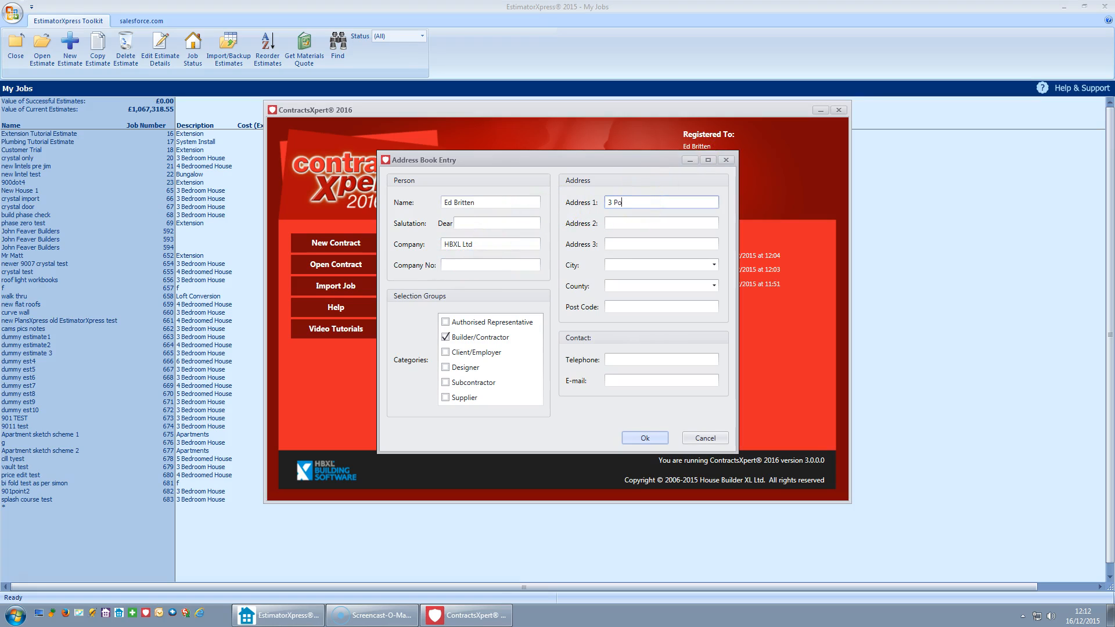
{"action": "type", "text": "rtland Place"}
{"action": "left_click", "coordinate": [644, 439]}
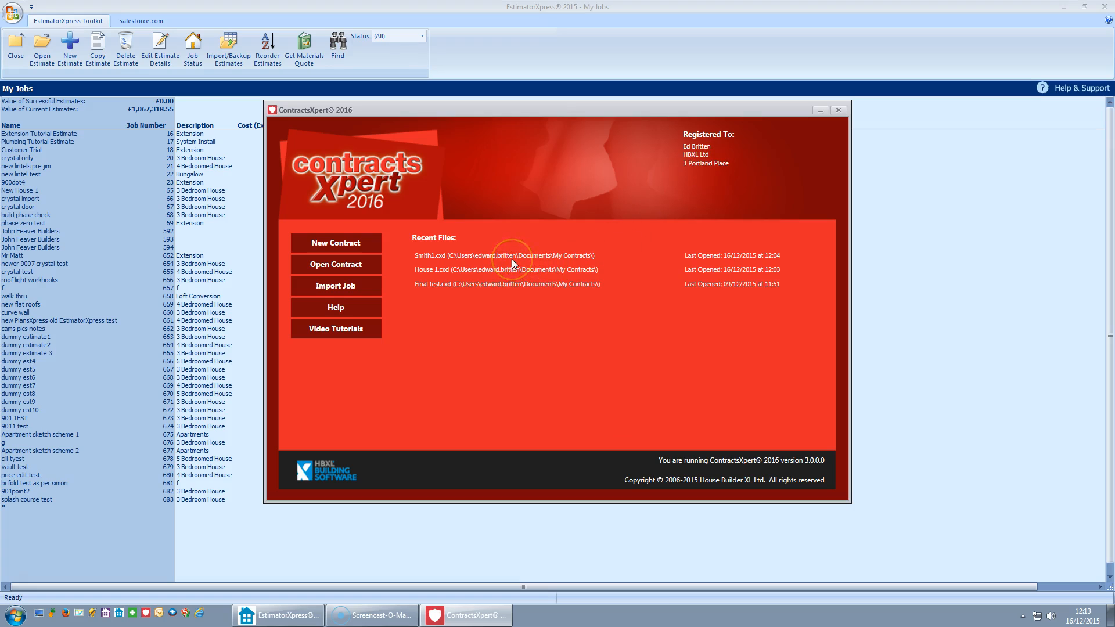
Open House 1.cxd from Recent Files, then close it, saving the changes
{"action": "left_click", "coordinate": [428, 314]}
{"action": "left_click", "coordinate": [441, 270]}
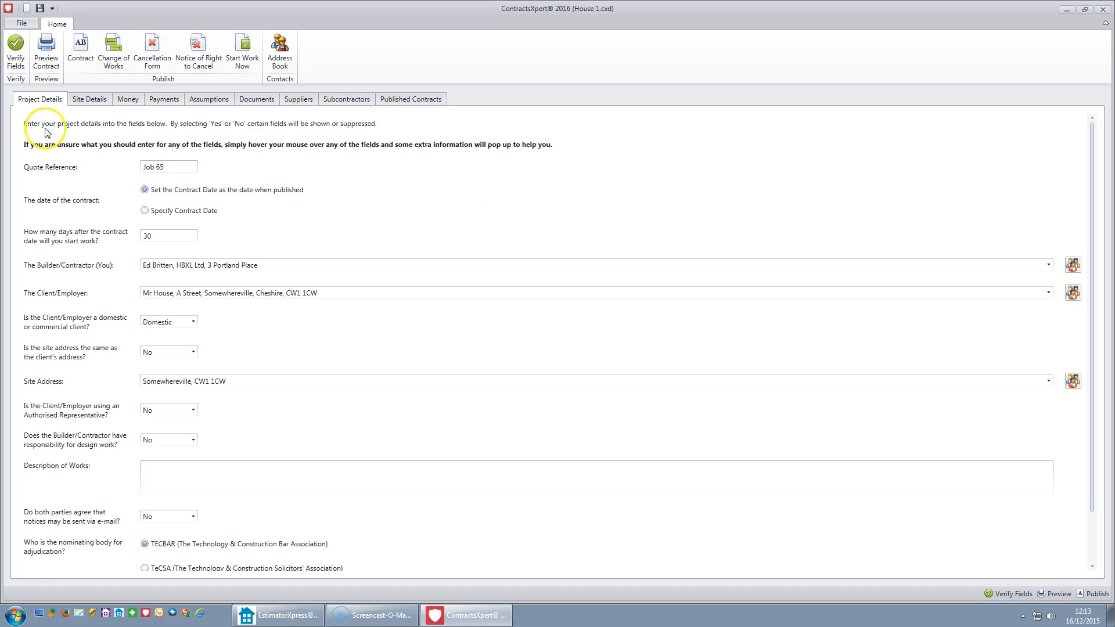
{"action": "left_click", "coordinate": [21, 23]}
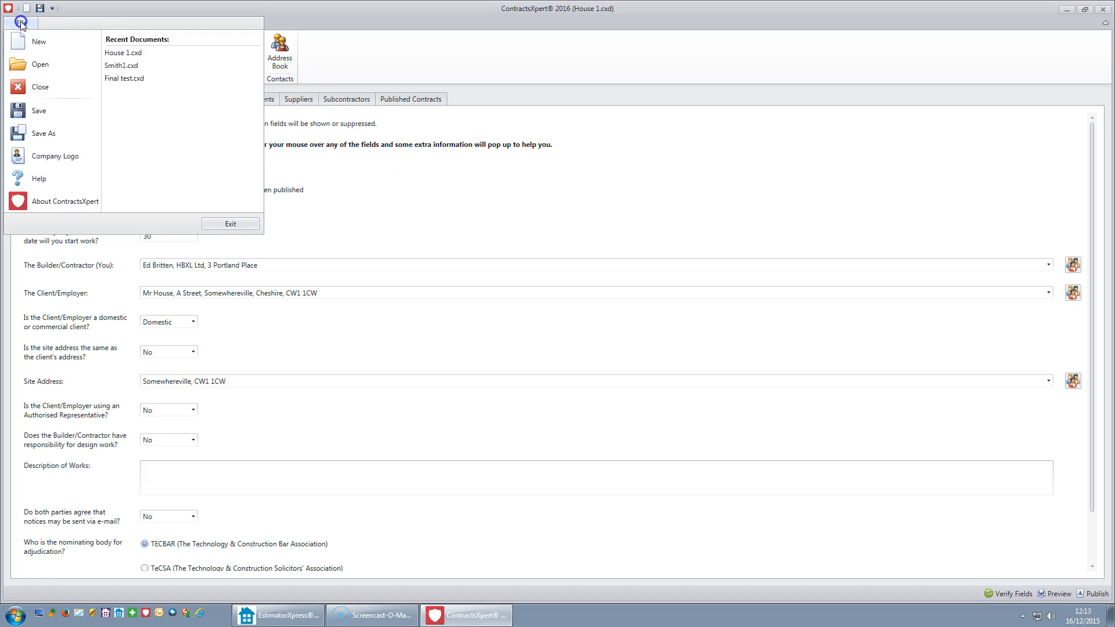
{"action": "left_click", "coordinate": [36, 87]}
{"action": "left_click", "coordinate": [595, 319]}
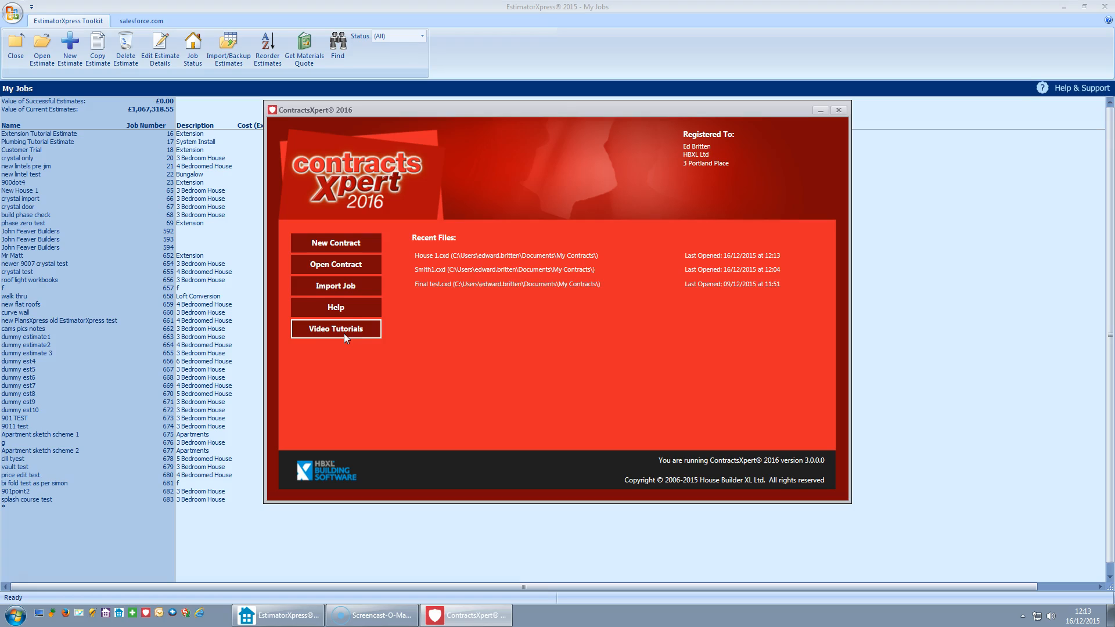
{"action": "left_click", "coordinate": [326, 314]}
{"action": "left_click", "coordinate": [371, 294]}
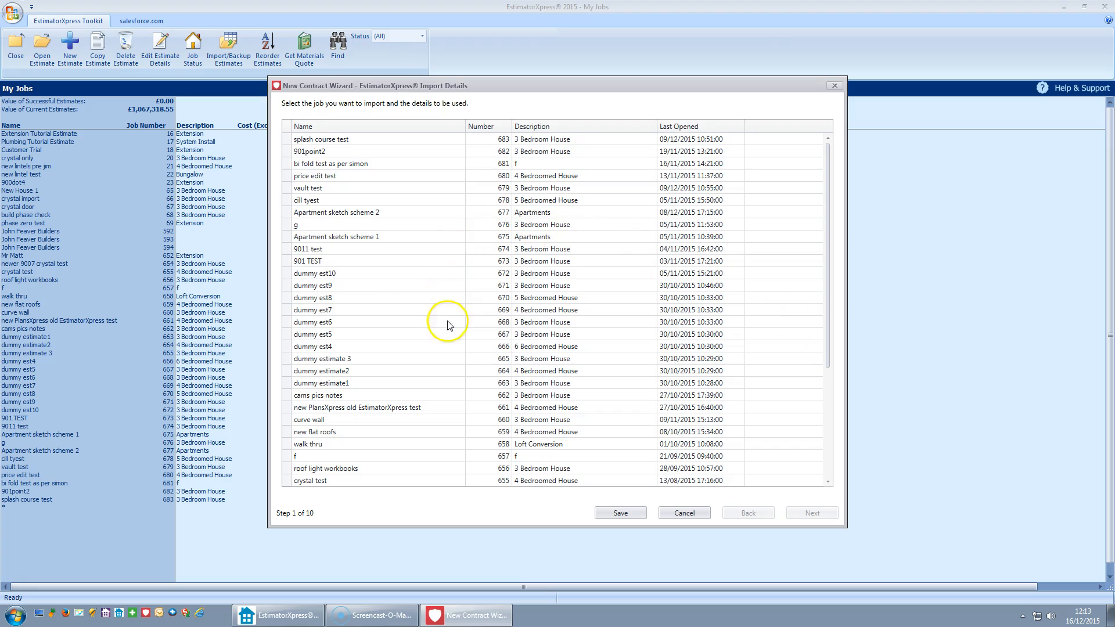
{"action": "left_click_drag", "start_coordinate": [830, 273], "coordinate": [829, 364]}
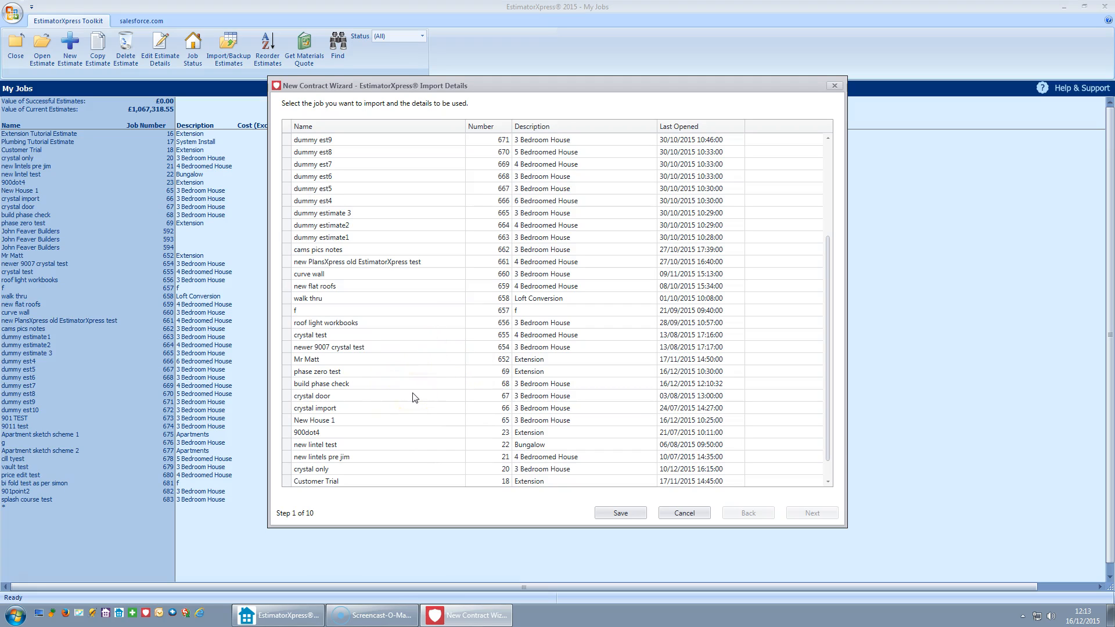
{"action": "left_click", "coordinate": [701, 513]}
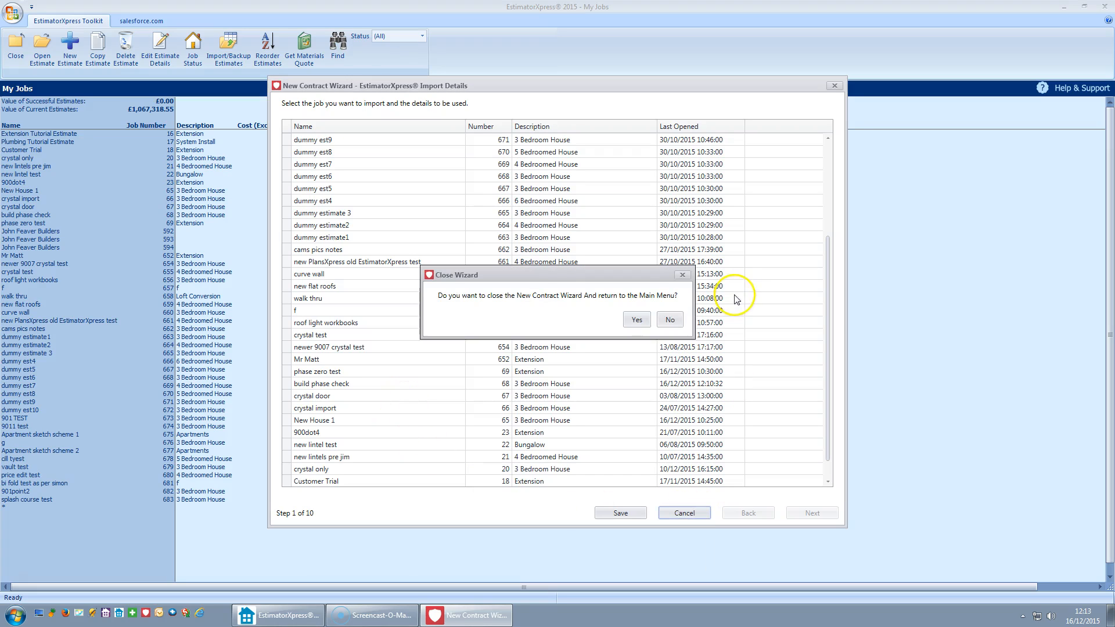
{"action": "left_click", "coordinate": [637, 319]}
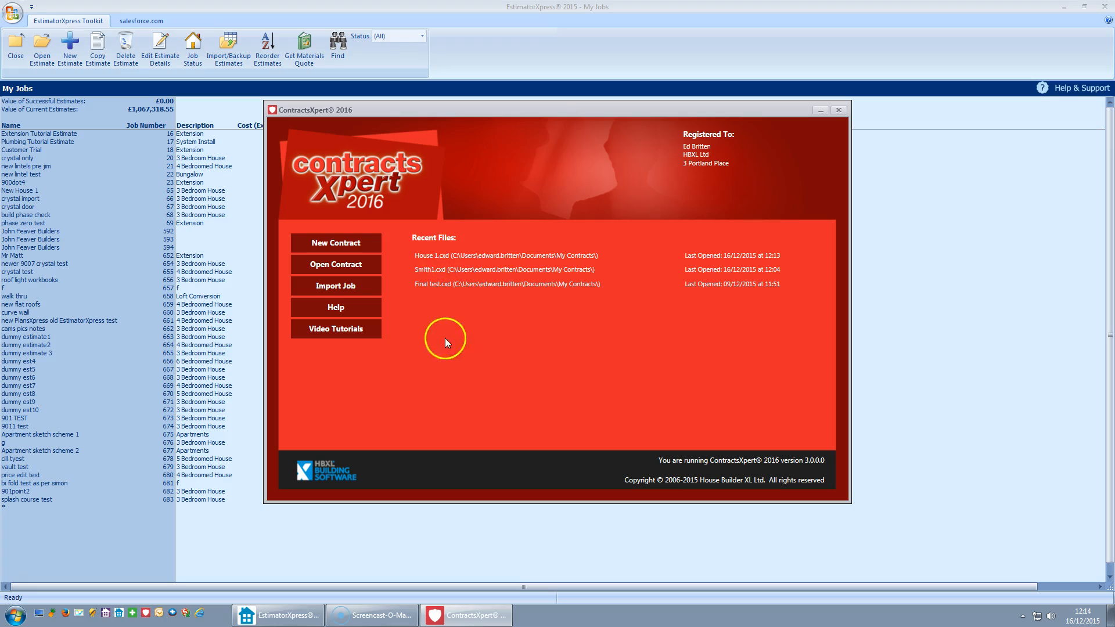
{"action": "left_click", "coordinate": [350, 265]}
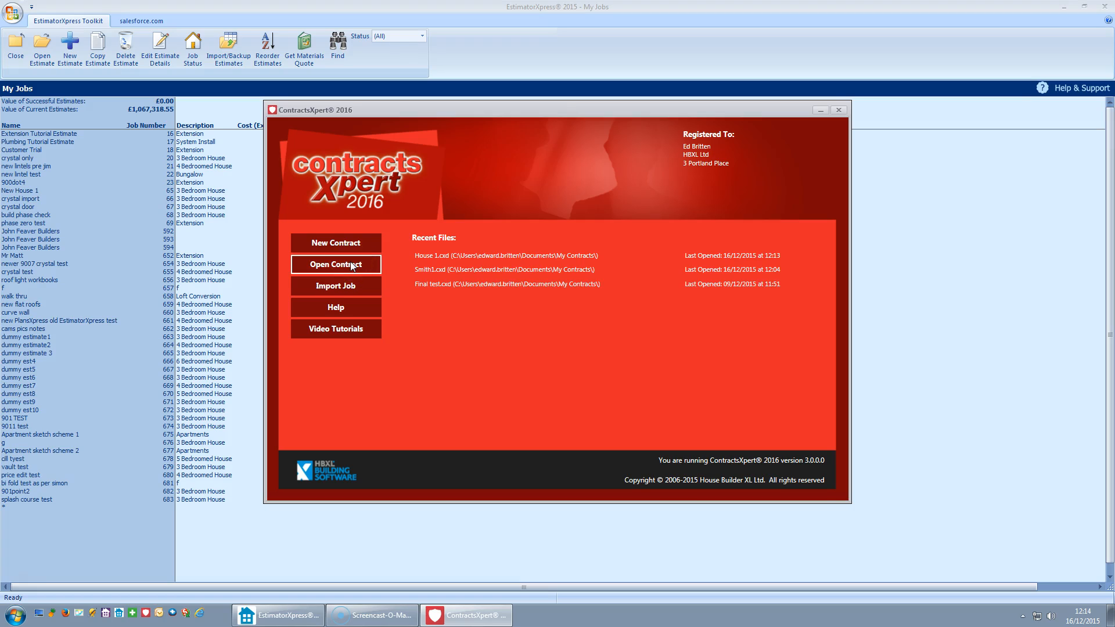
{"action": "left_click", "coordinate": [351, 247]}
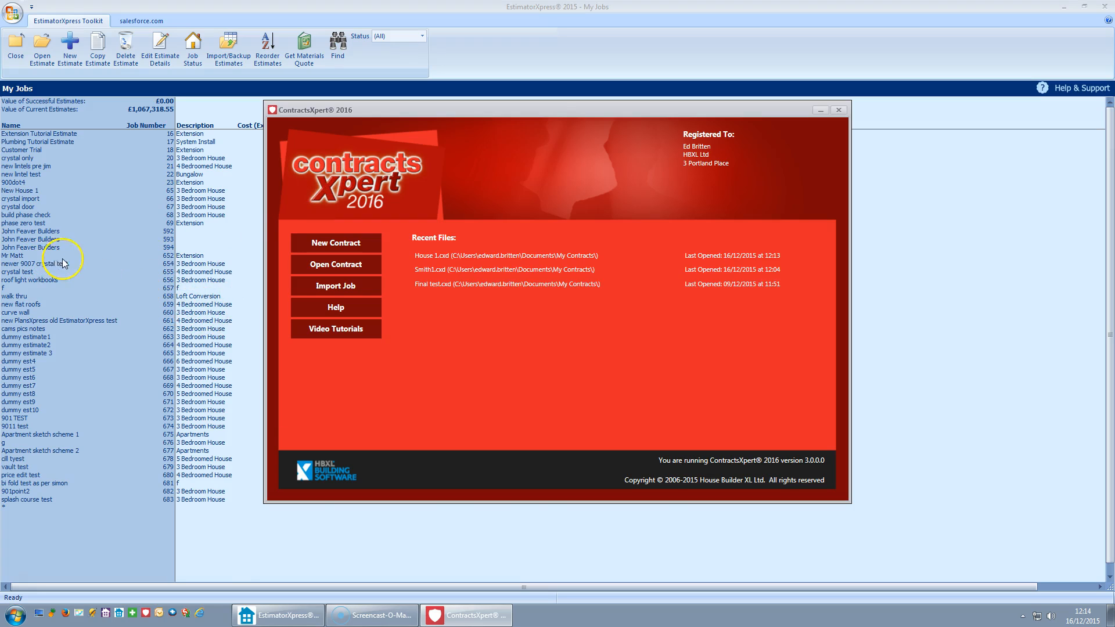
Open the New House 1 estimate and remove all resources with a cost of £0
{"action": "left_click", "coordinate": [81, 215]}
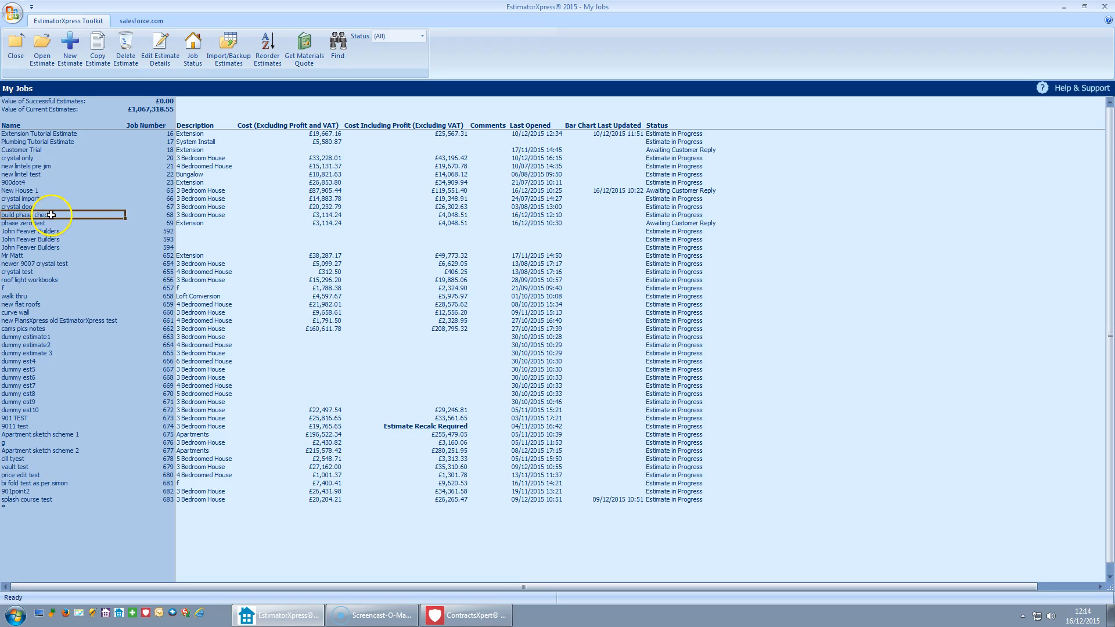
{"action": "left_click", "coordinate": [46, 191]}
{"action": "left_click", "coordinate": [42, 49]}
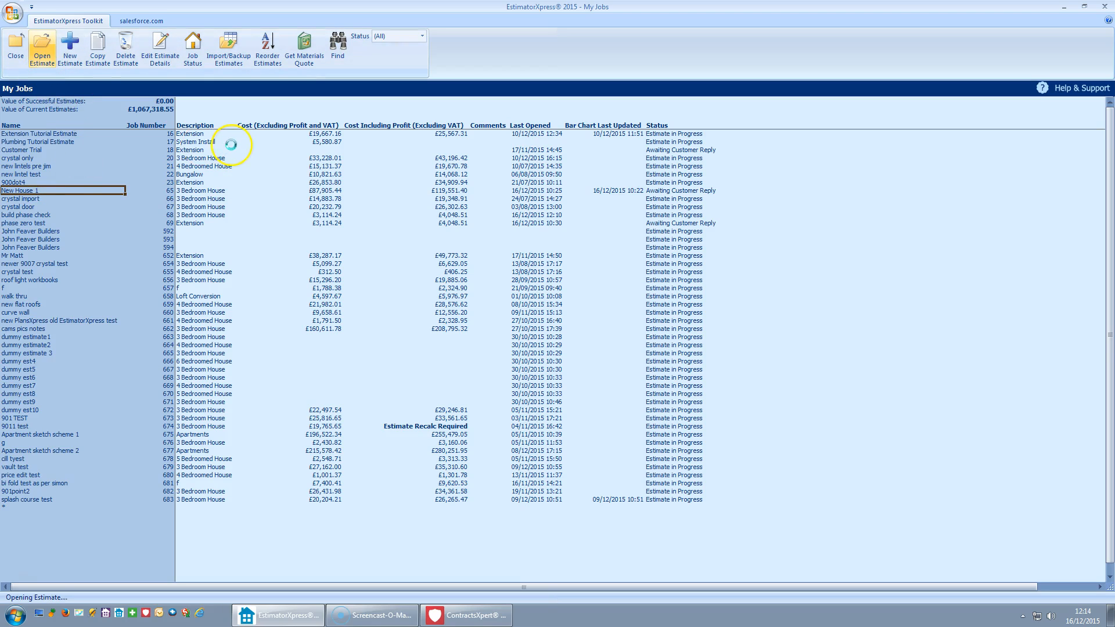
{"action": "left_click", "coordinate": [271, 98]}
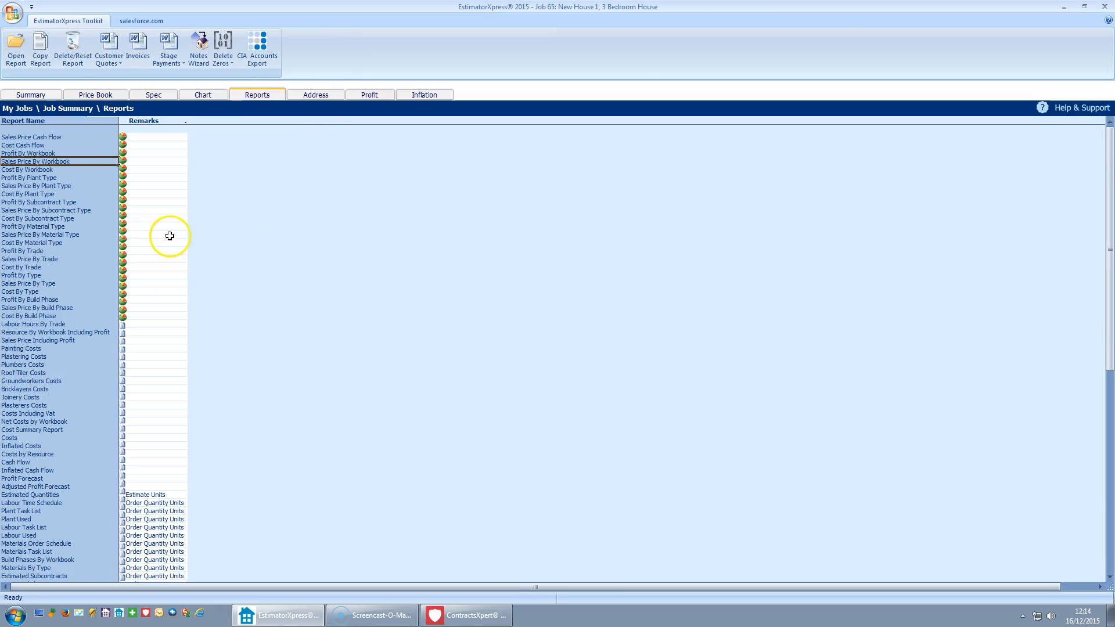
{"action": "left_click", "coordinate": [223, 61]}
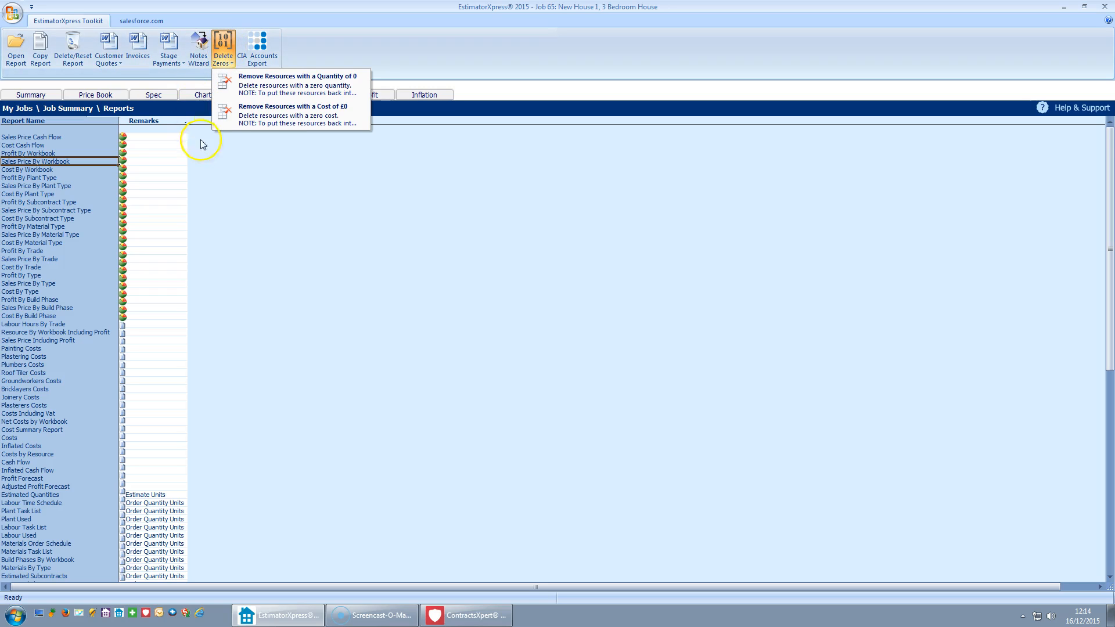
{"action": "left_click", "coordinate": [286, 120]}
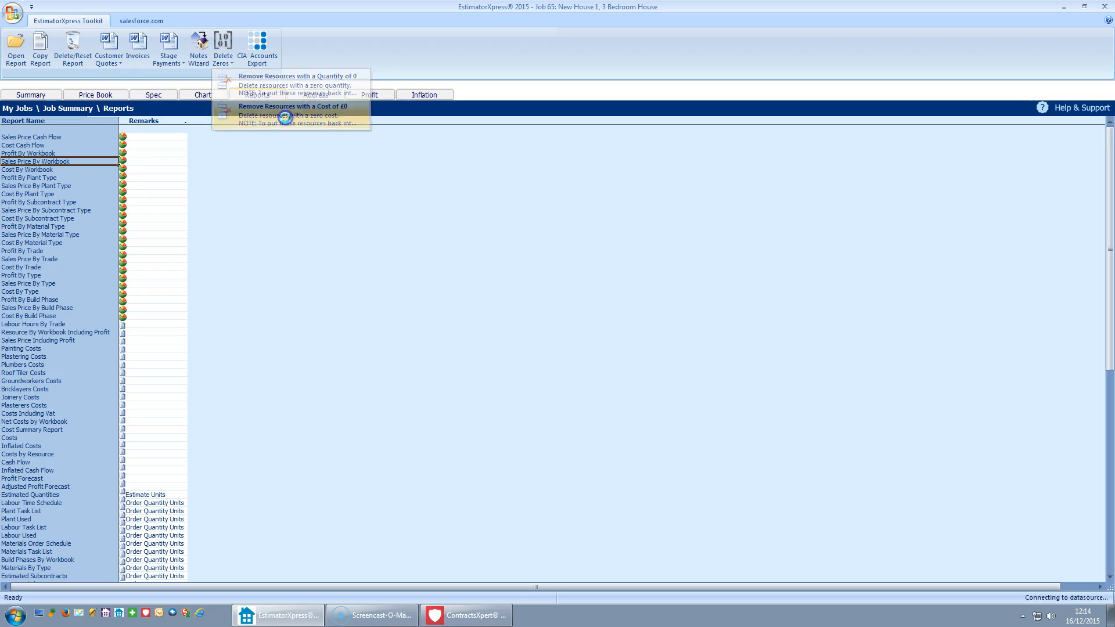
Close the estimate, dismiss the status and supplier quote prompts, and return to ContractsXpert
{"action": "left_click", "coordinate": [42, 98]}
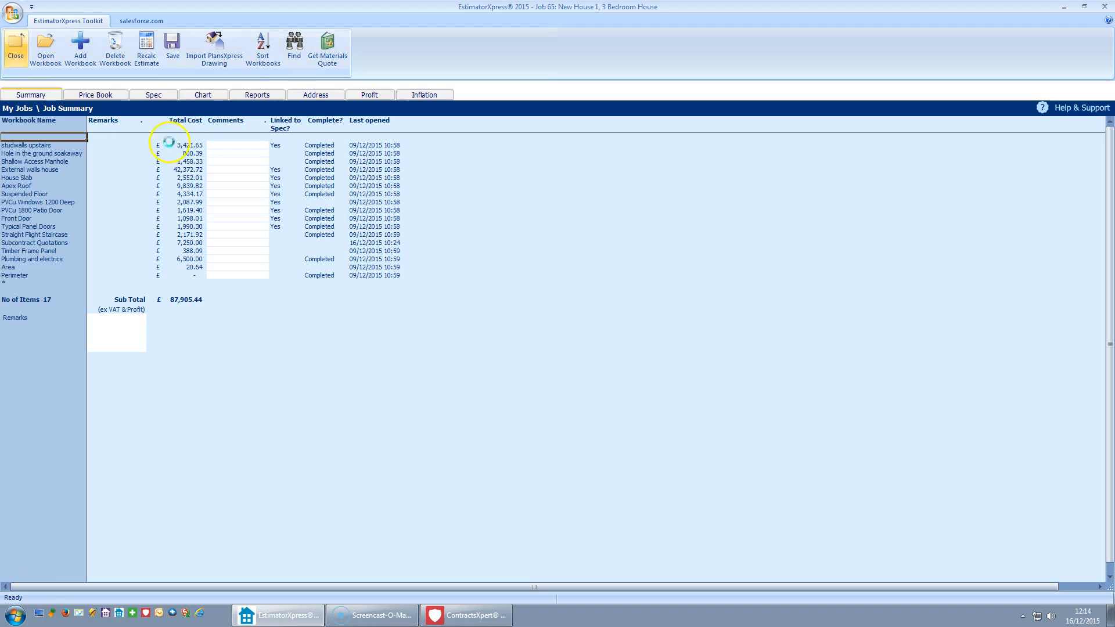
{"action": "left_click", "coordinate": [625, 300]}
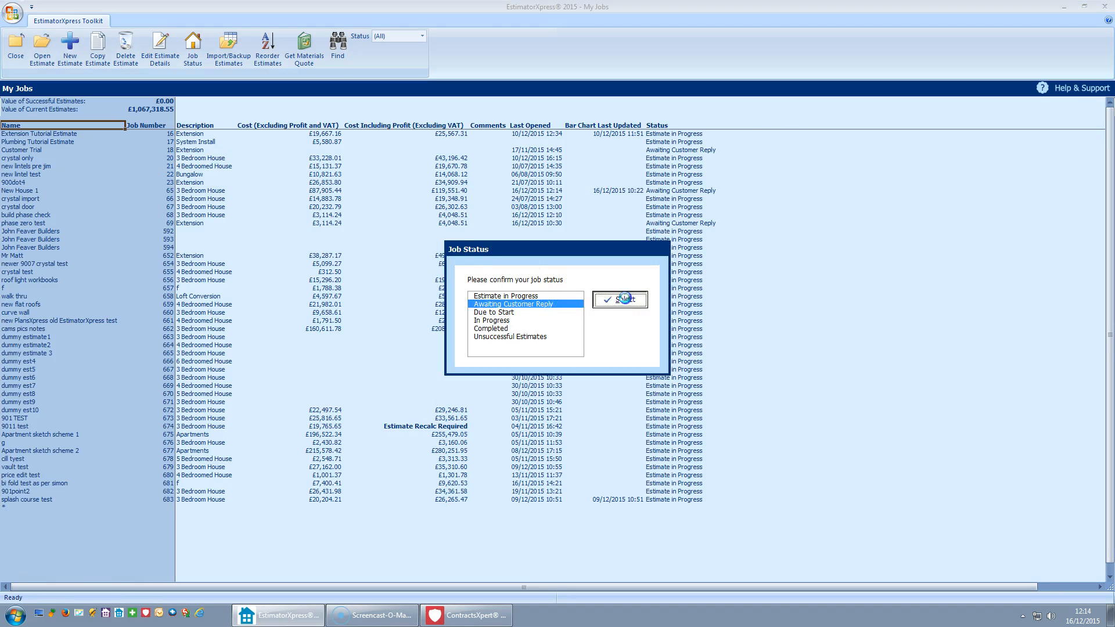
{"action": "left_click", "coordinate": [581, 332]}
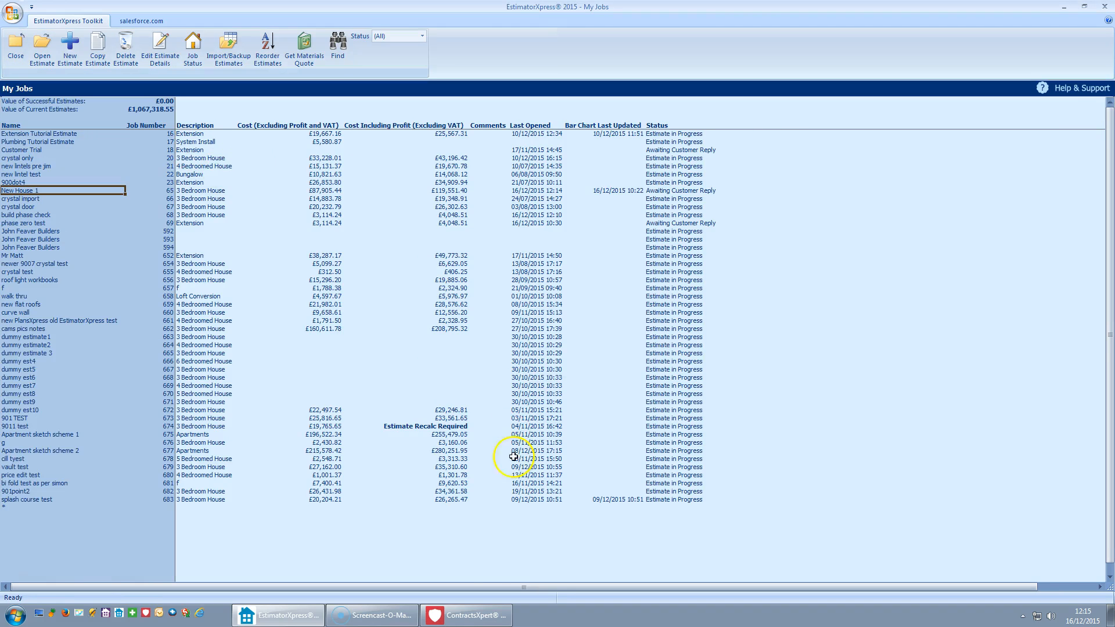
{"action": "left_click", "coordinate": [493, 620]}
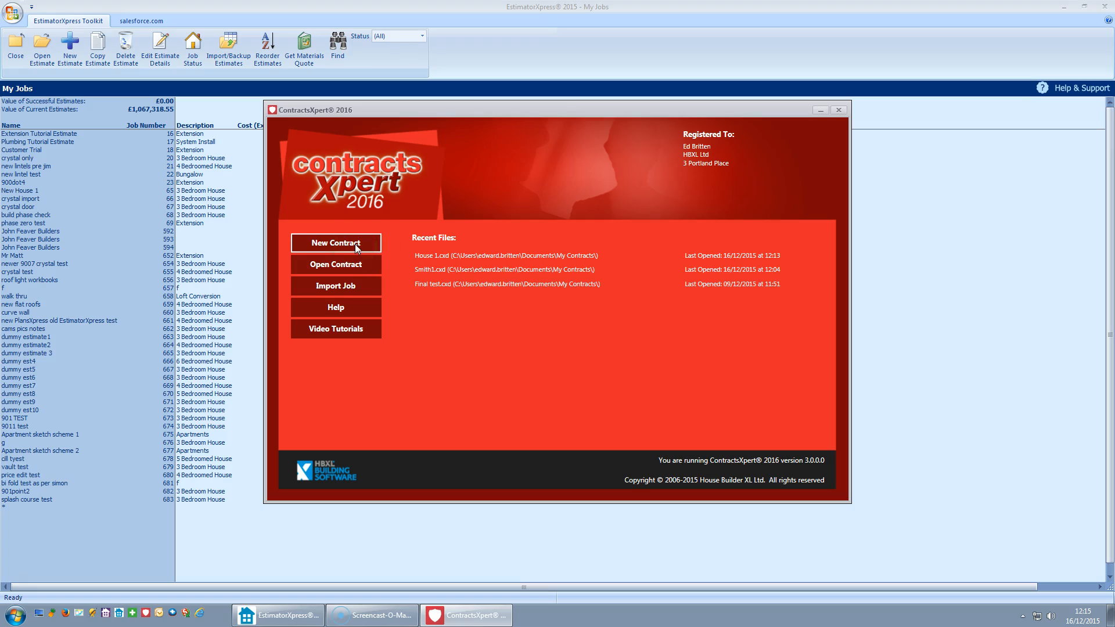
Start a New Contract as a Small Works Contract and continue to the creation-method step
{"action": "left_click", "coordinate": [343, 287]}
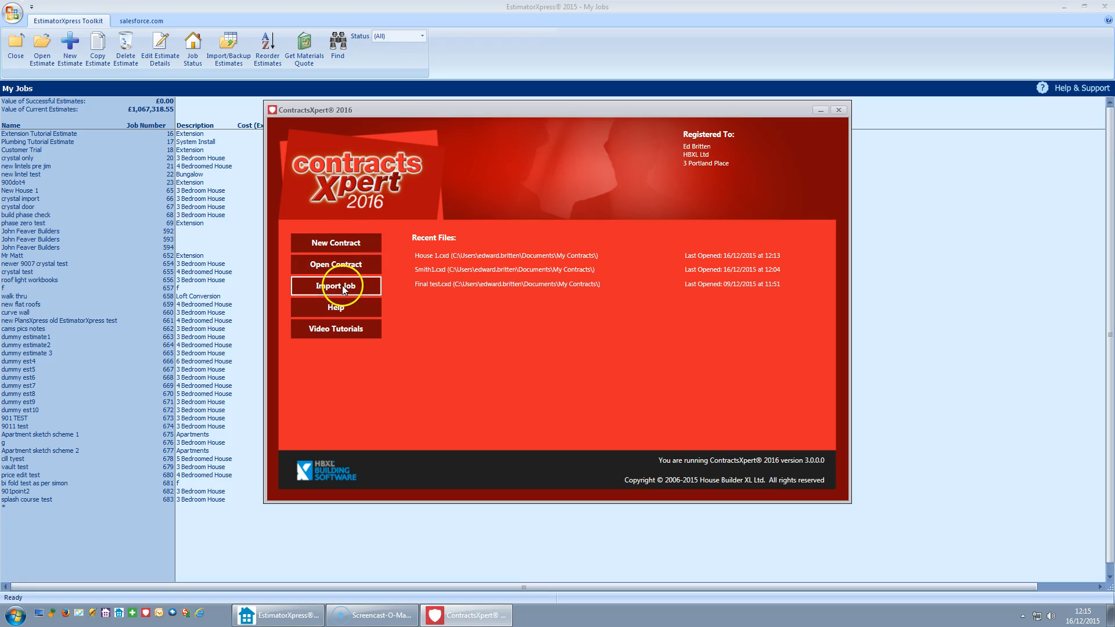
{"action": "left_click", "coordinate": [348, 244]}
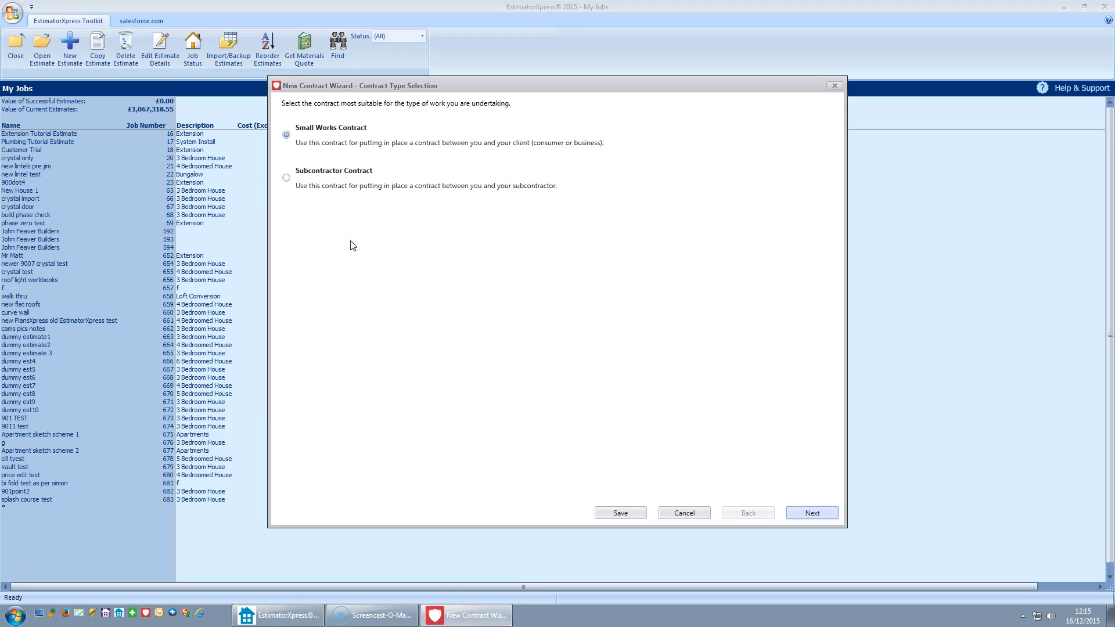
{"action": "left_click", "coordinate": [359, 212]}
{"action": "mouse_move", "coordinate": [360, 209]}
{"action": "left_mouse_down"}
{"action": "mouse_move", "coordinate": [361, 194]}
{"action": "mouse_move", "coordinate": [319, 184]}
{"action": "mouse_move", "coordinate": [369, 187]}
{"action": "mouse_move", "coordinate": [336, 148]}
{"action": "mouse_move", "coordinate": [292, 145]}
{"action": "mouse_move", "coordinate": [316, 142]}
{"action": "left_mouse_up"}
{"action": "left_click", "coordinate": [810, 510]}
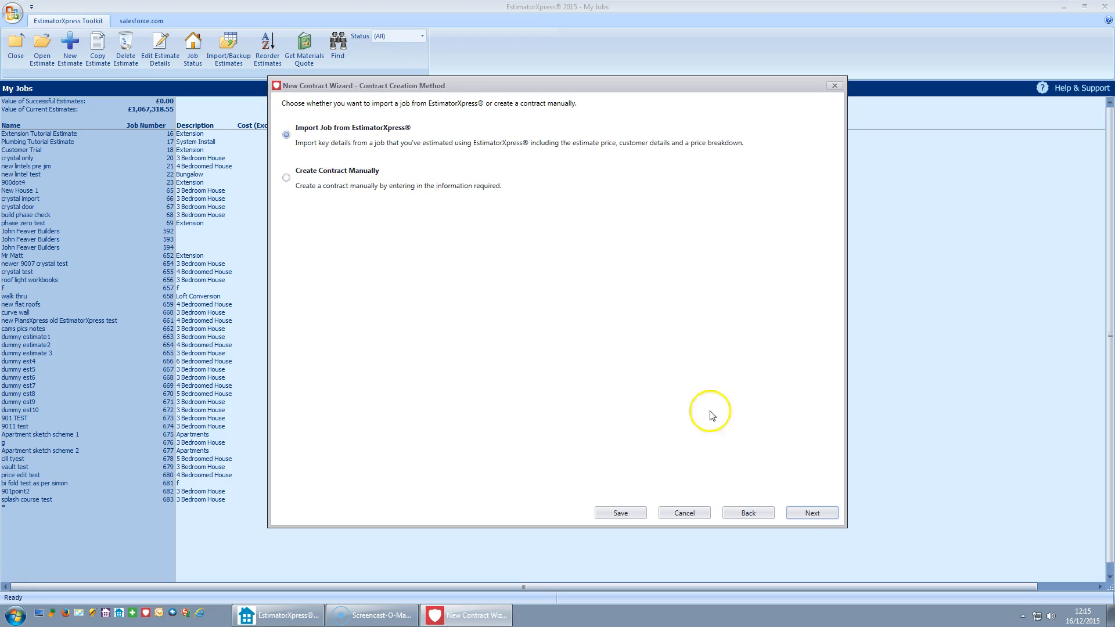
Import the New House 1 job from EstimatorXpress, using the price without inflation
{"action": "left_click", "coordinate": [834, 518]}
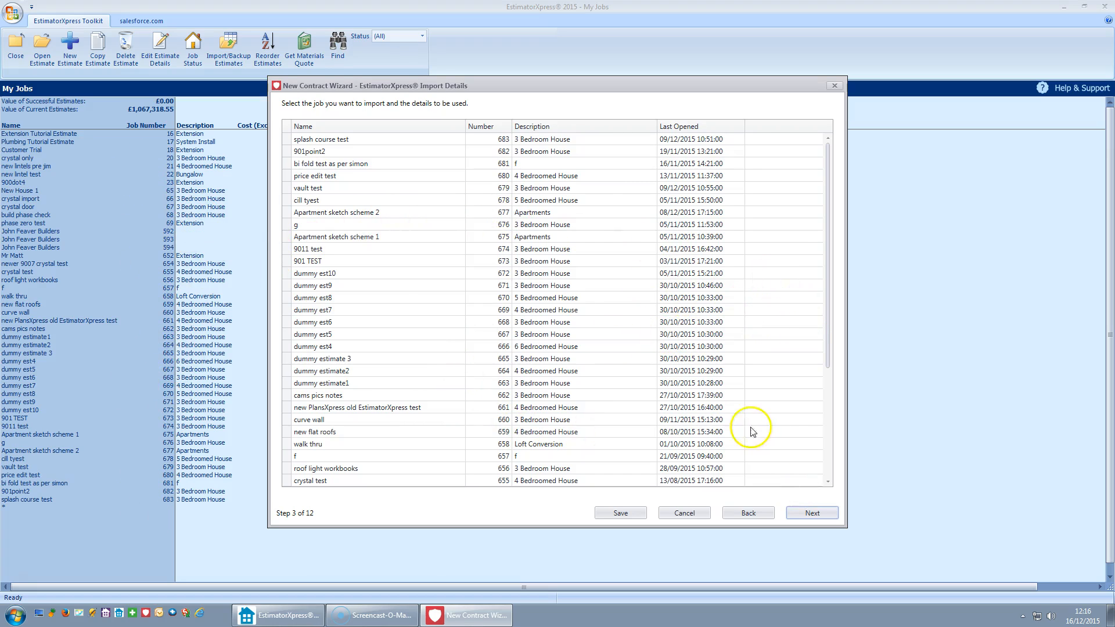
{"action": "left_click_drag", "start_coordinate": [828, 351], "coordinate": [826, 419]}
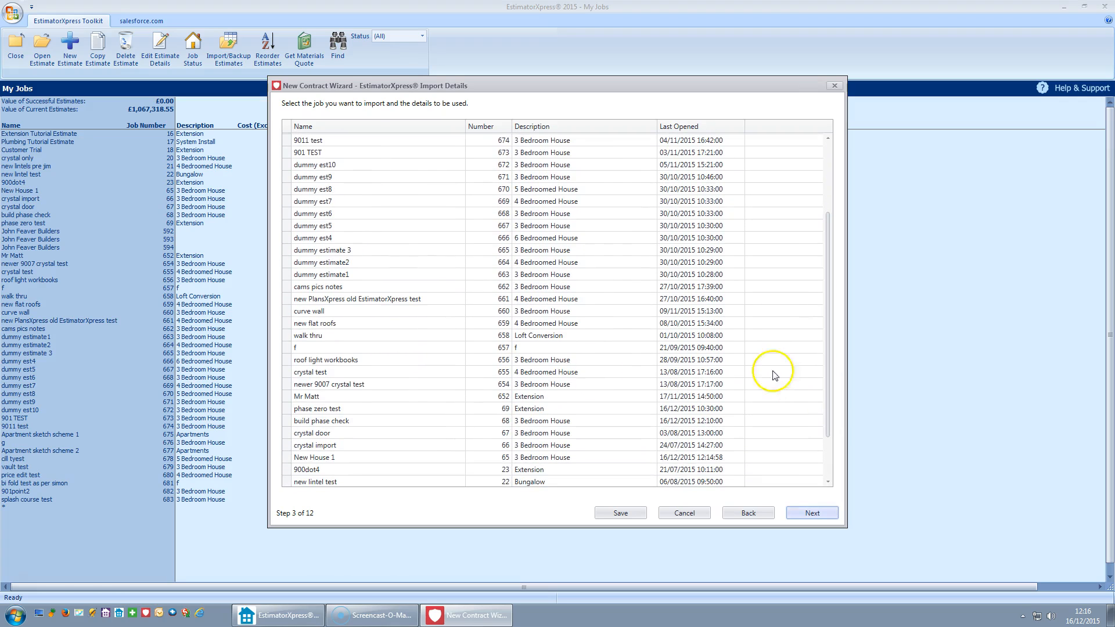
{"action": "left_click", "coordinate": [316, 459]}
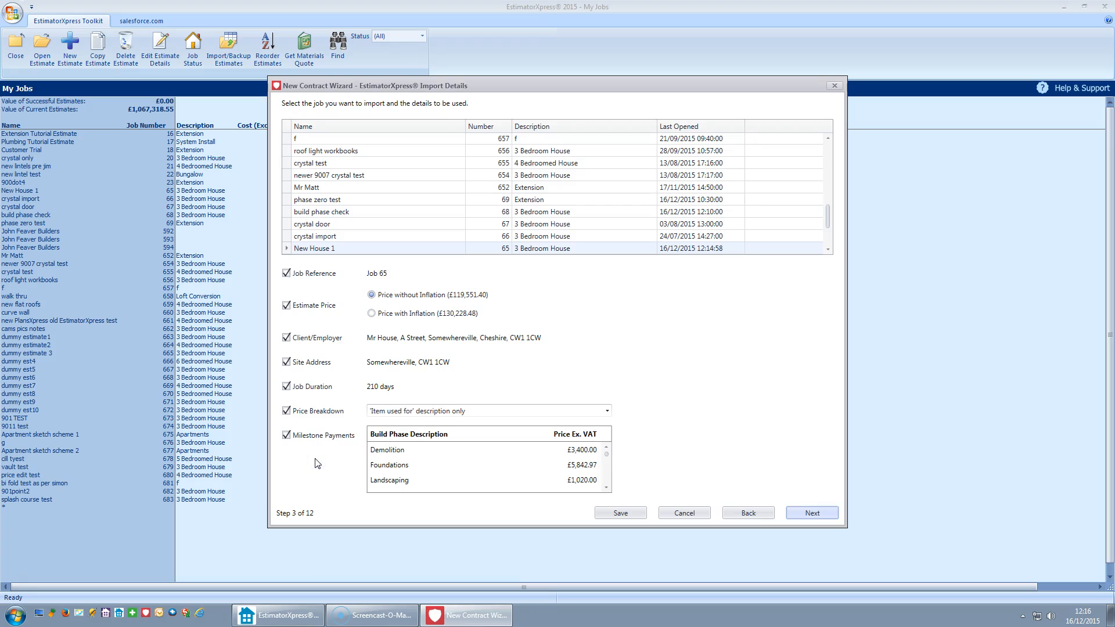
{"action": "left_click", "coordinate": [377, 315]}
{"action": "left_click", "coordinate": [371, 295]}
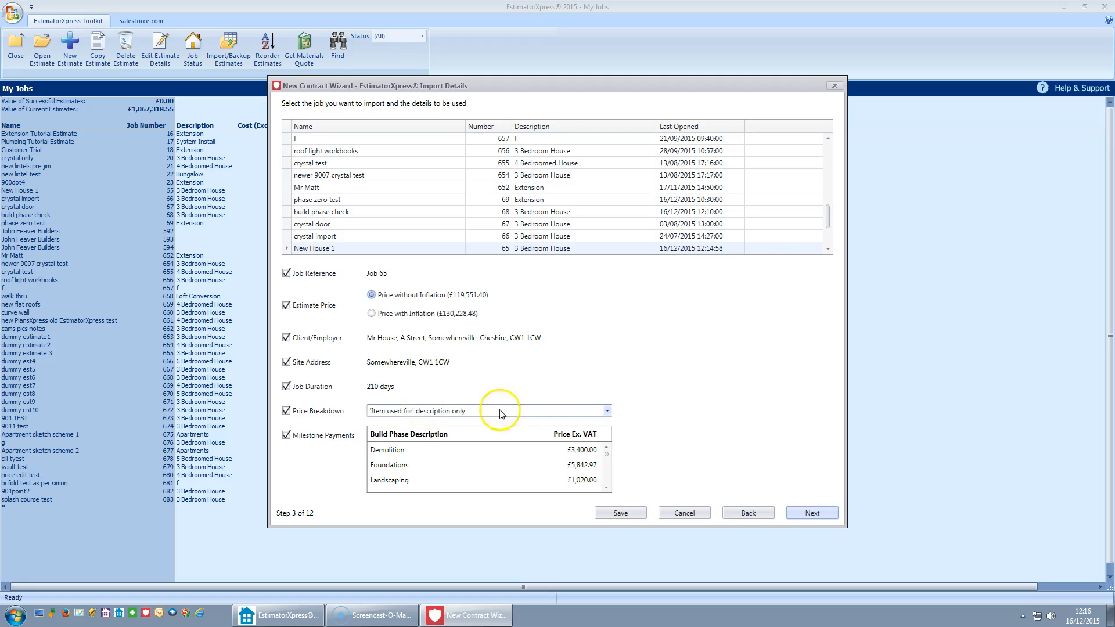
Leave the price breakdown as 'Item used for' description only and continue
{"action": "left_click", "coordinate": [606, 412]}
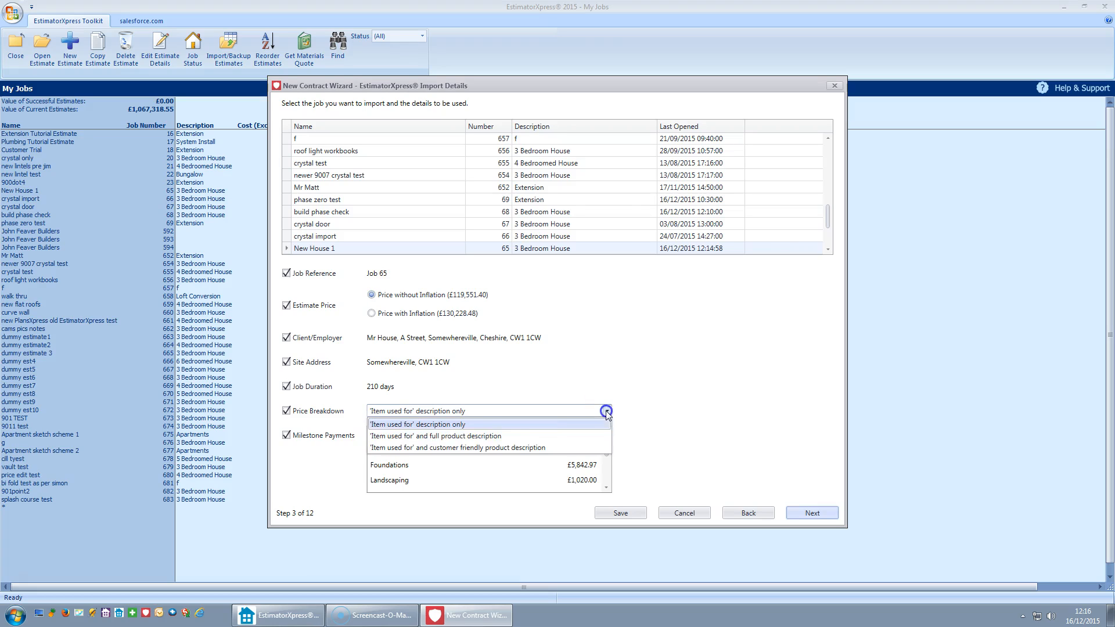
{"action": "left_click", "coordinate": [495, 428]}
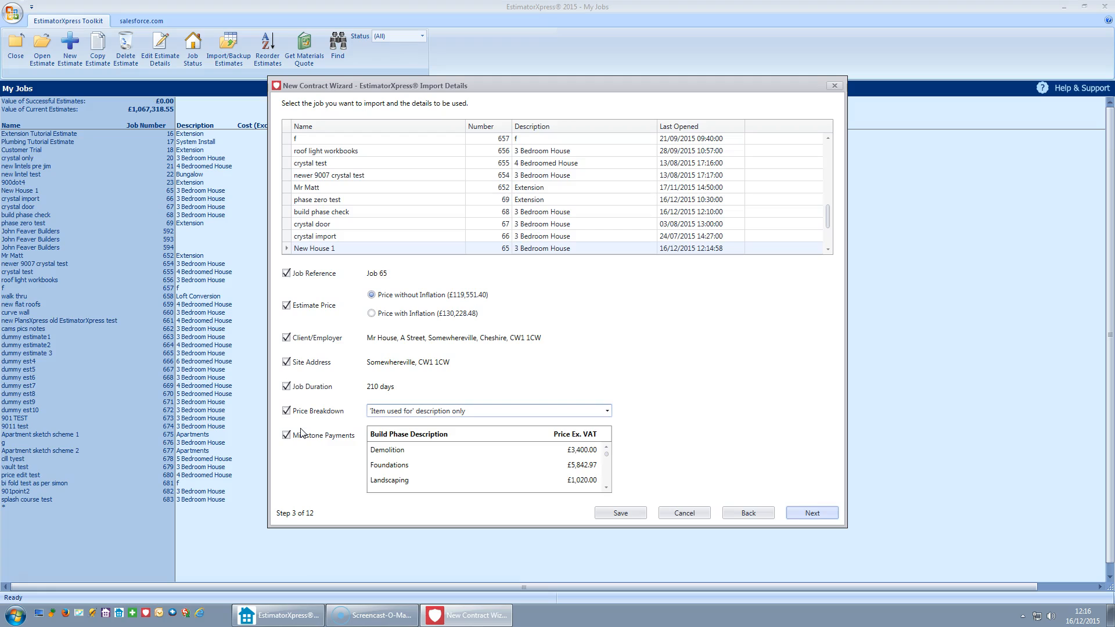
{"action": "left_click", "coordinate": [820, 514]}
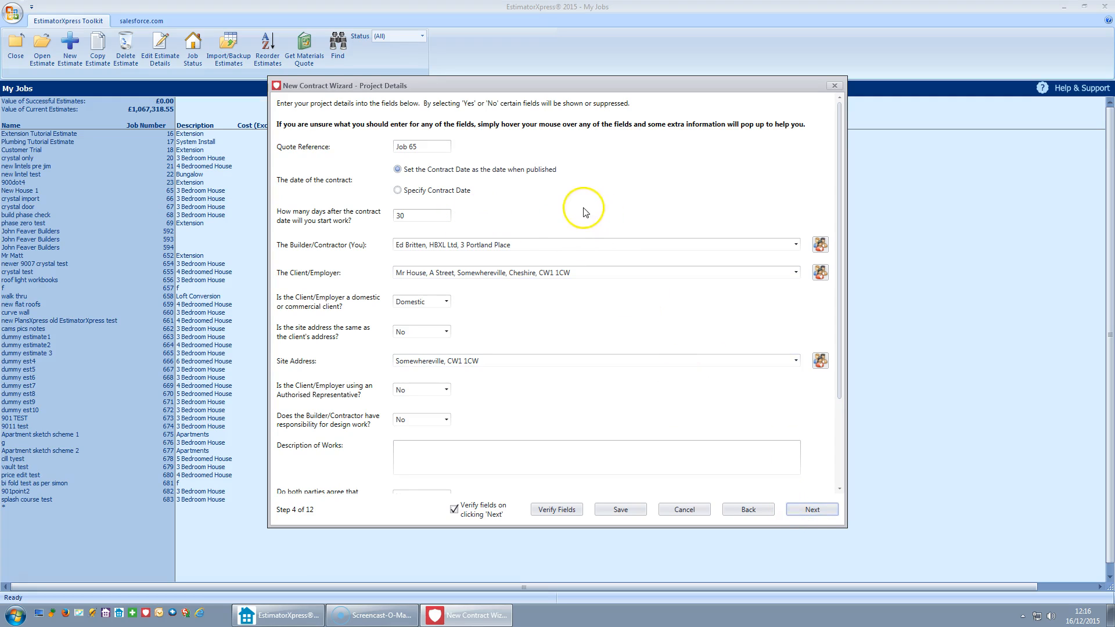
Untick 'Verify fields on clicking Next' and advance through Project and Site Details to Money
{"action": "mouse_move", "coordinate": [468, 249]}
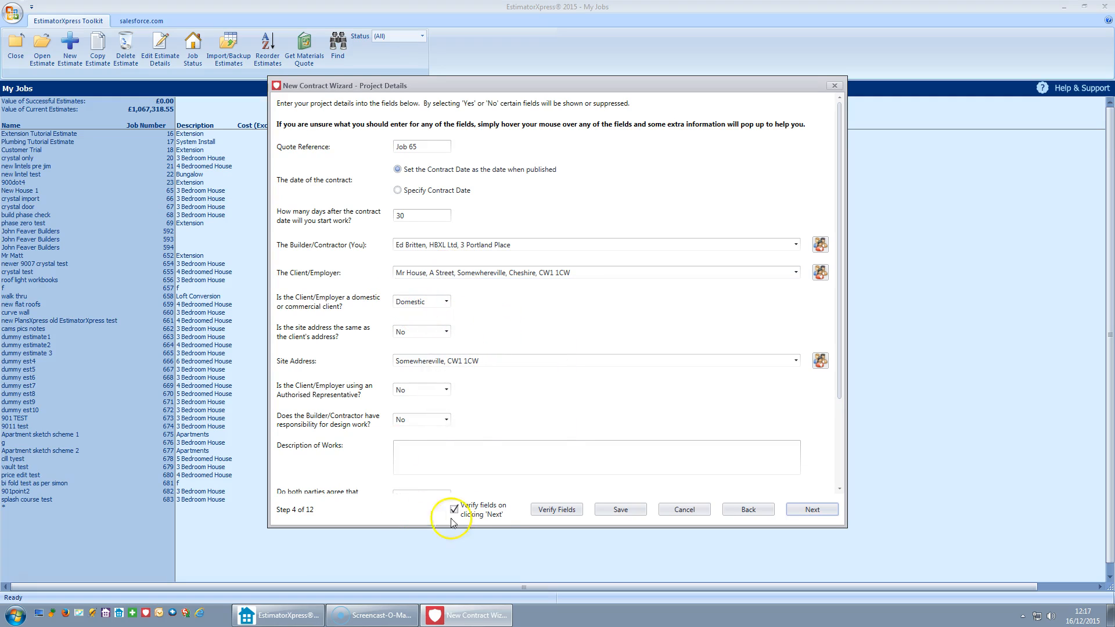
{"action": "mouse_move", "coordinate": [454, 517]}
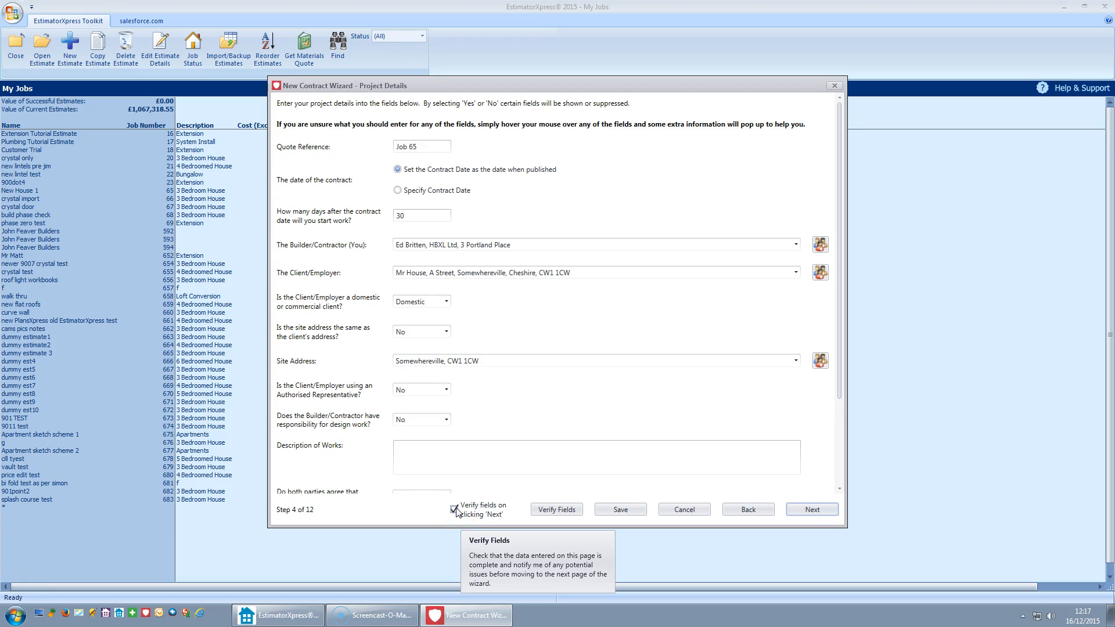
{"action": "left_click", "coordinate": [454, 510]}
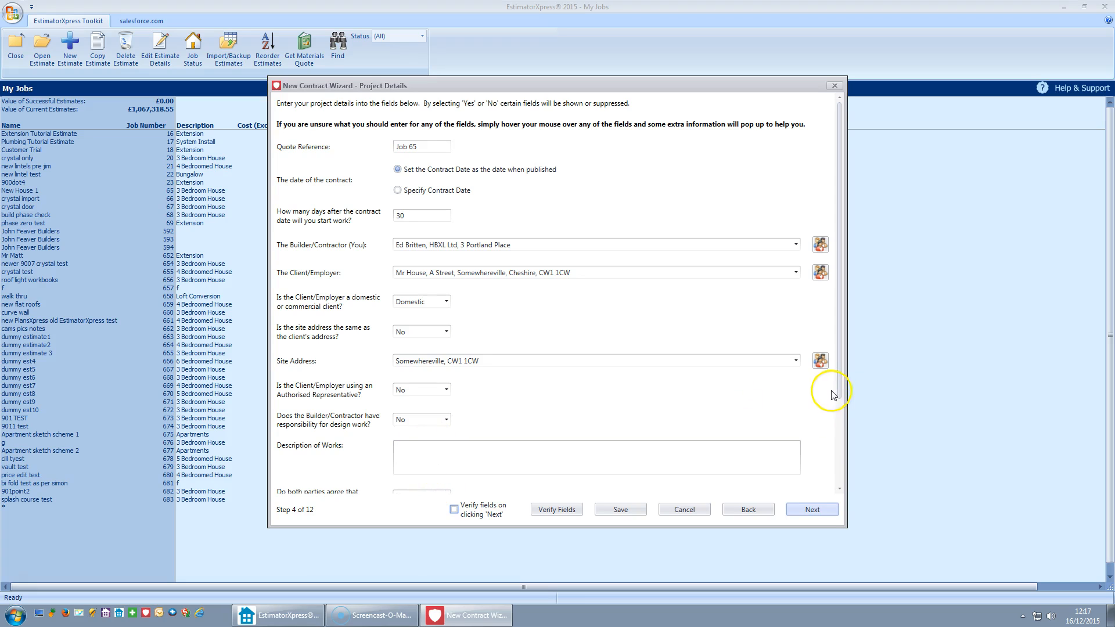
{"action": "left_click_drag", "start_coordinate": [839, 393], "coordinate": [818, 505]}
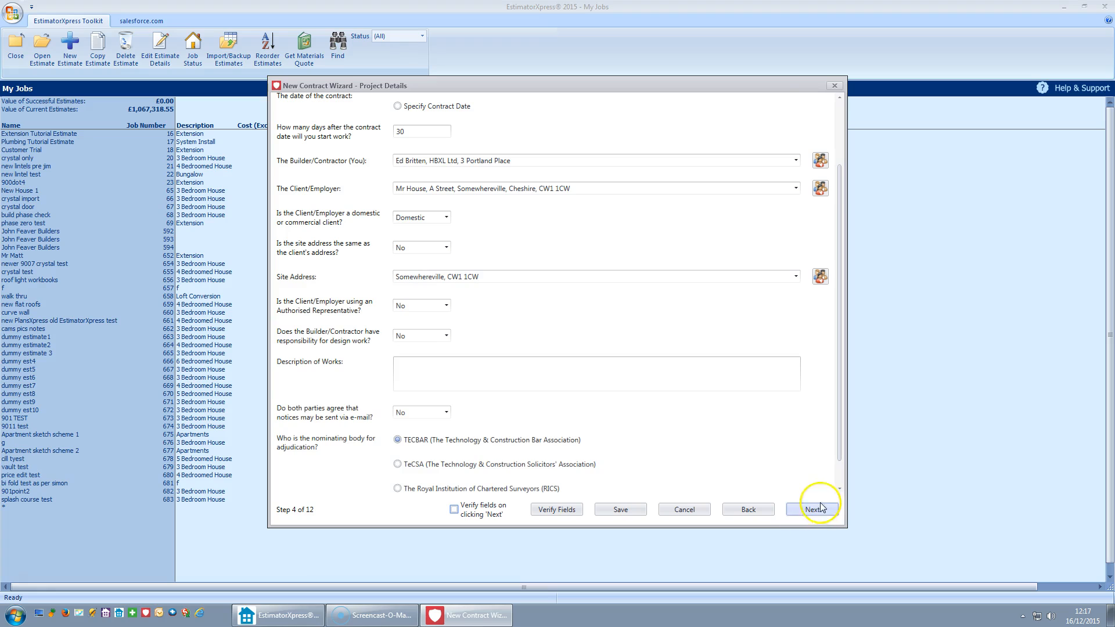
{"action": "left_click", "coordinate": [812, 509]}
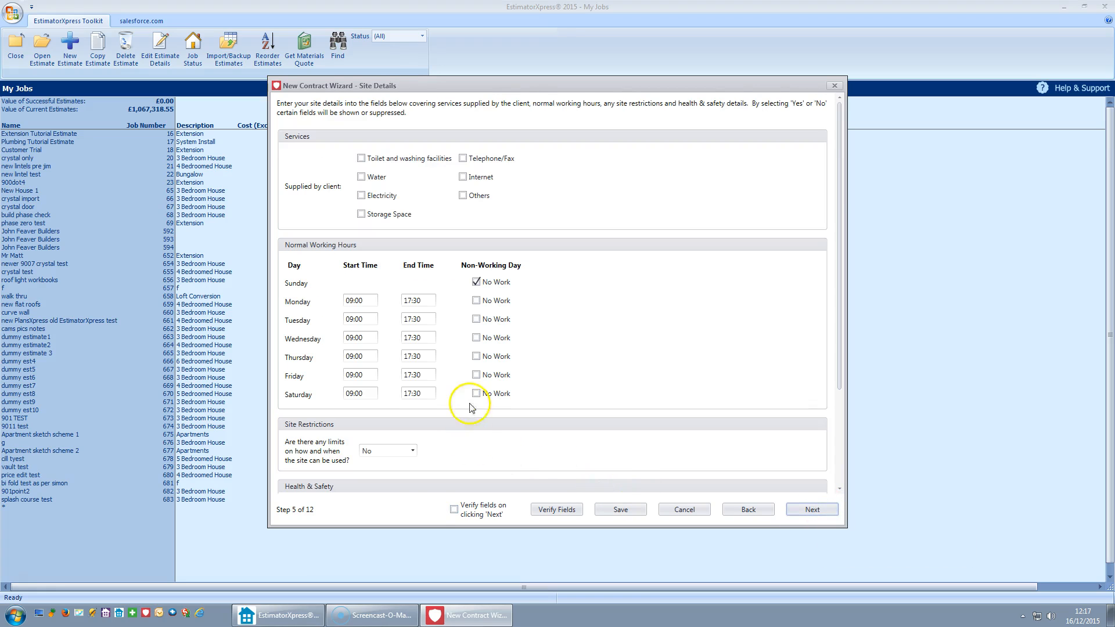
{"action": "mouse_move", "coordinate": [840, 337]}
{"action": "left_mouse_down"}
{"action": "mouse_move", "coordinate": [841, 445]}
{"action": "mouse_move", "coordinate": [844, 341]}
{"action": "left_mouse_up"}
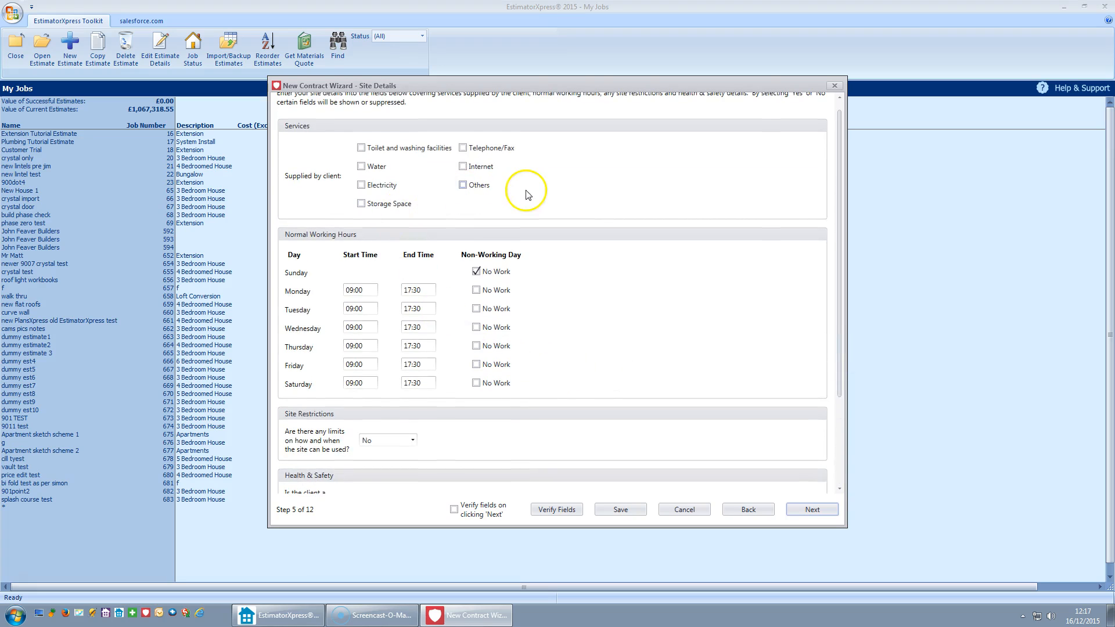
{"action": "left_click", "coordinate": [831, 511]}
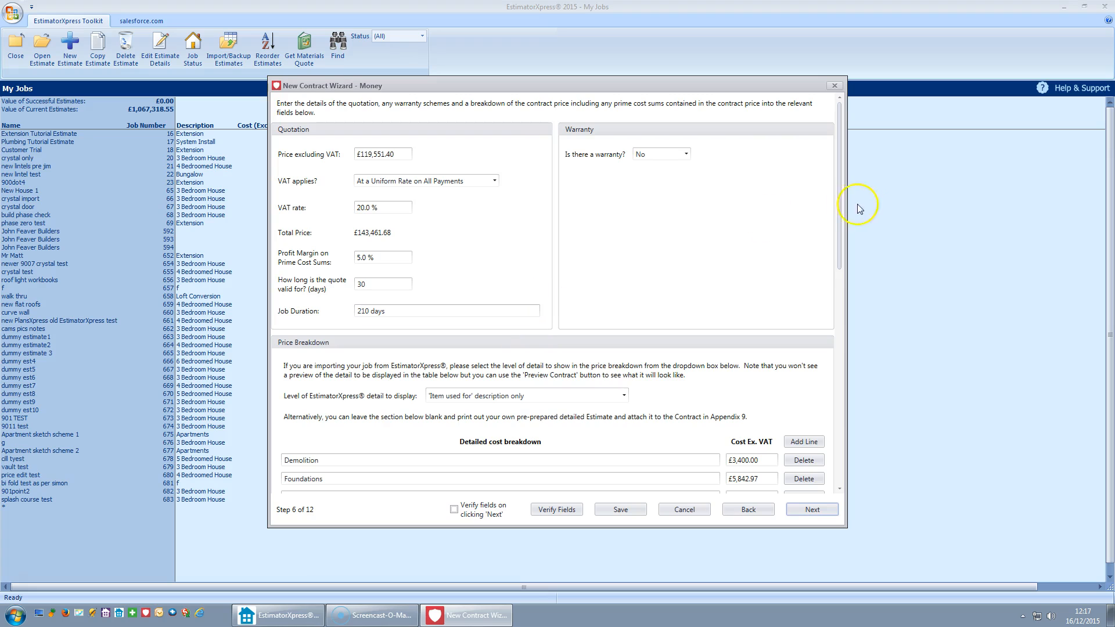
Add a new provisional sum line, start its description, and leave it excluded from the price
{"action": "left_click_drag", "start_coordinate": [841, 260], "coordinate": [846, 370]}
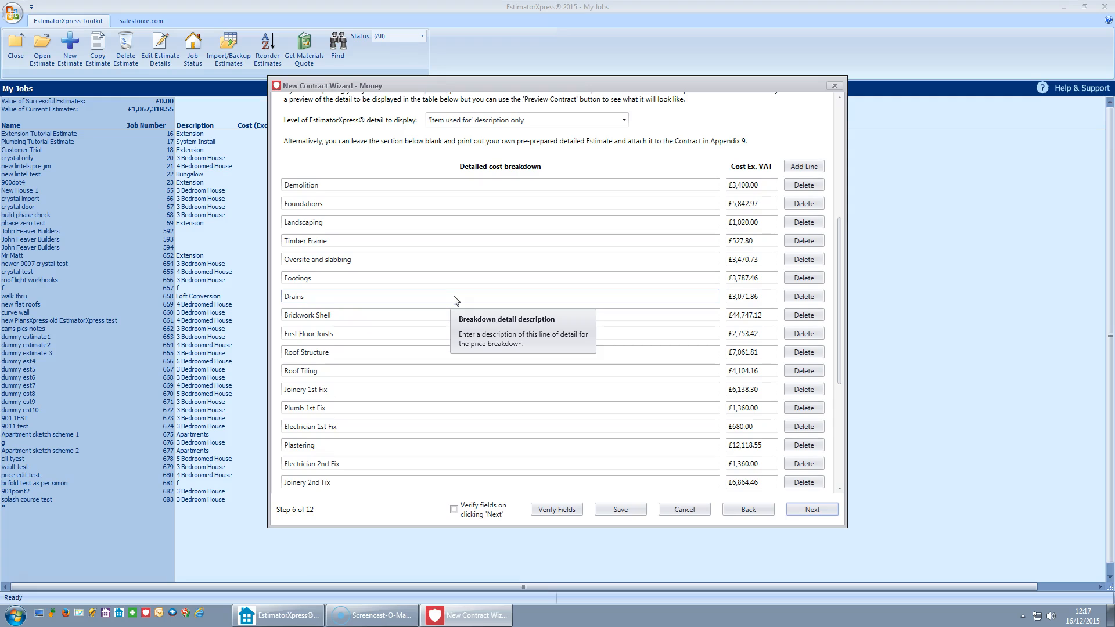
{"action": "left_click_drag", "start_coordinate": [843, 372], "coordinate": [840, 387]}
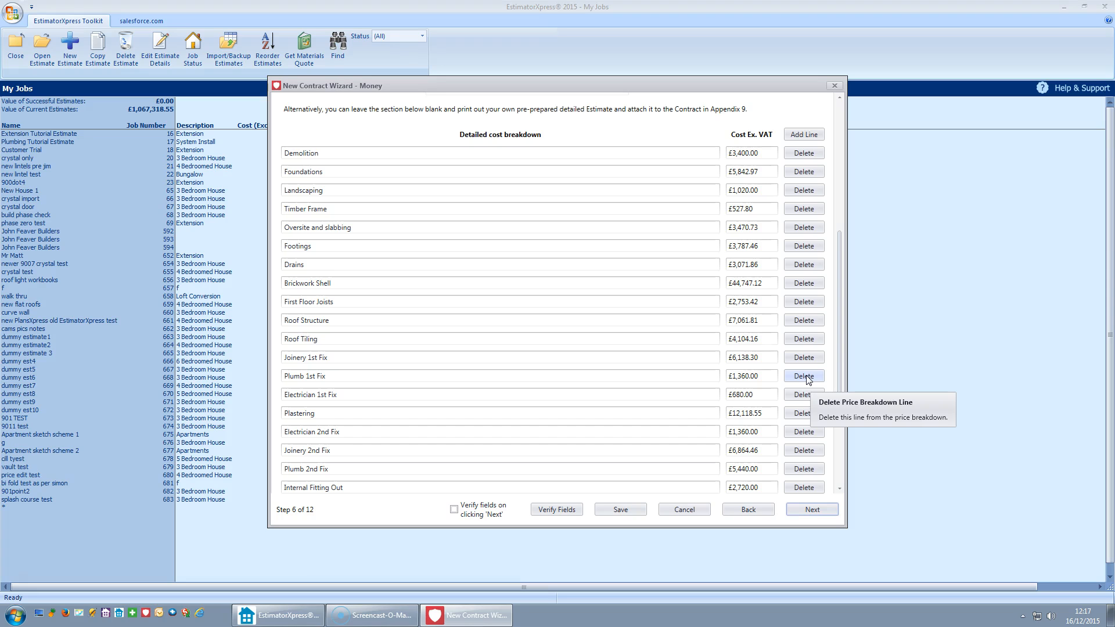
{"action": "left_click_drag", "start_coordinate": [838, 391], "coordinate": [842, 478]}
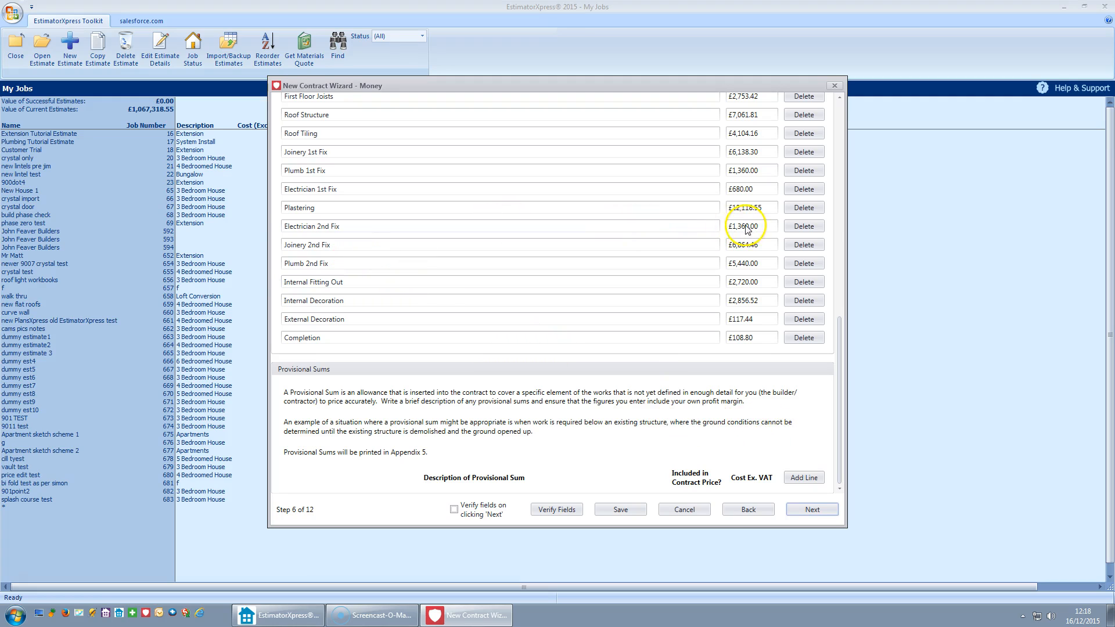
{"action": "left_click", "coordinate": [814, 479]}
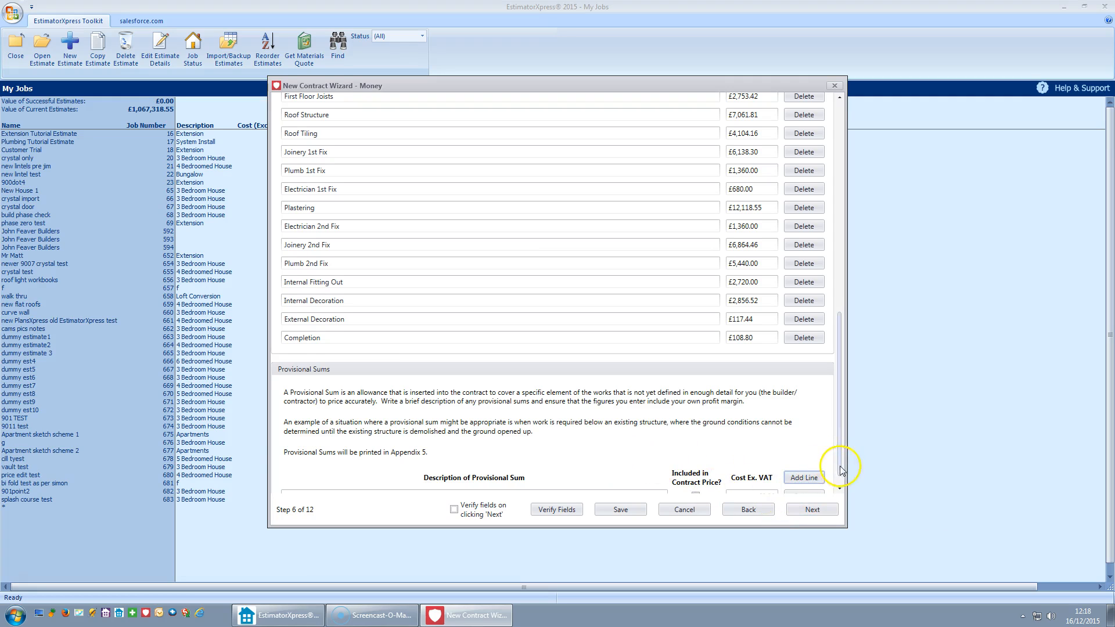
{"action": "left_click", "coordinate": [491, 479]}
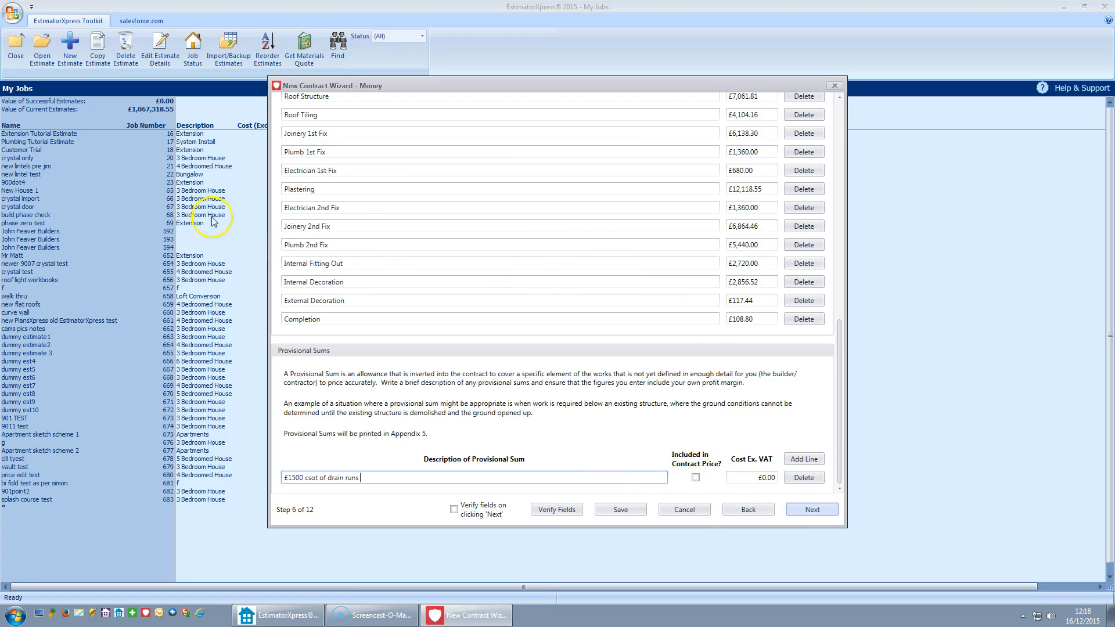
{"action": "left_click", "coordinate": [695, 478]}
{"action": "left_click", "coordinate": [695, 478]}
{"action": "left_click", "coordinate": [505, 480]}
{"action": "left_click", "coordinate": [695, 478]}
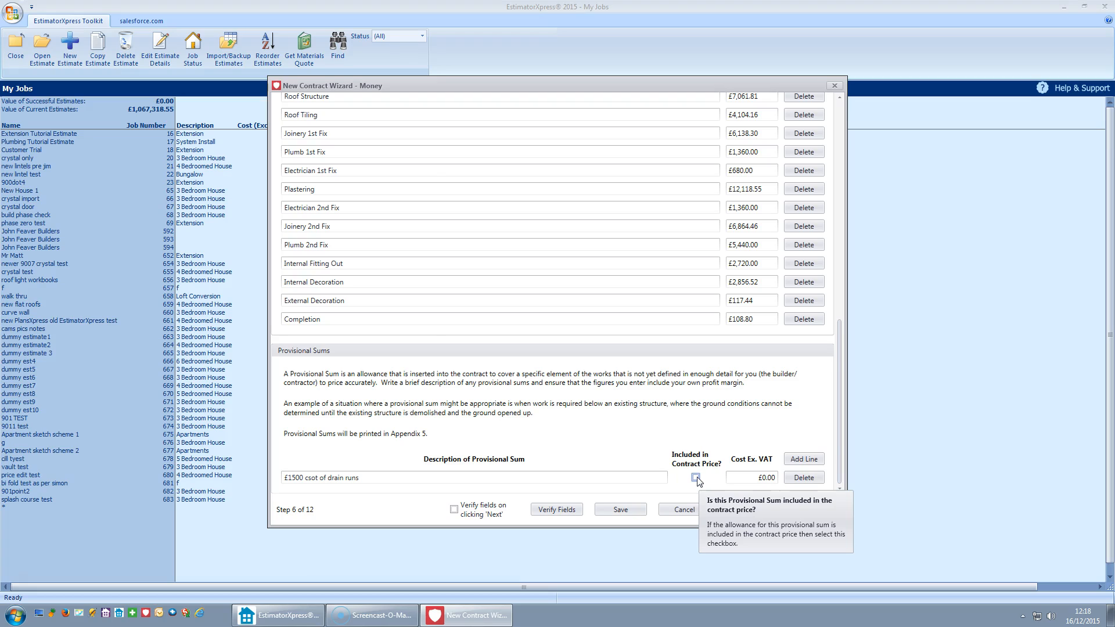
Set the provisional sum to £1,500.00, described as 'Cost of drain runs', kept excluded from price
{"action": "left_click", "coordinate": [772, 478]}
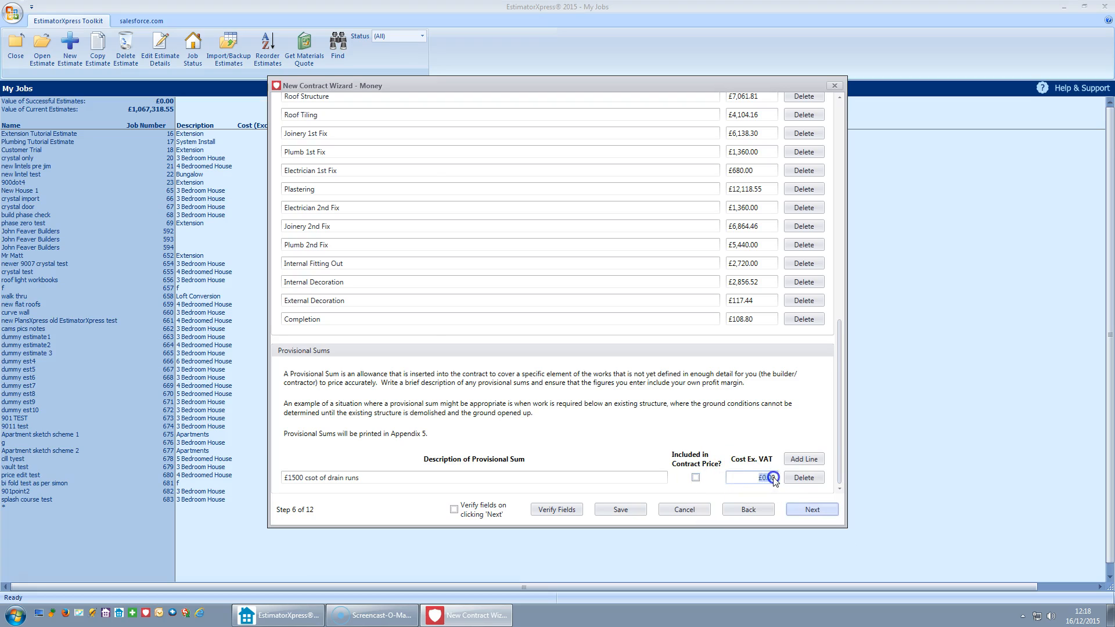
{"action": "type", "text": "155"}
{"action": "key", "text": "BackSpace"}
{"action": "type", "text": "00"}
{"action": "left_click", "coordinate": [430, 477]}
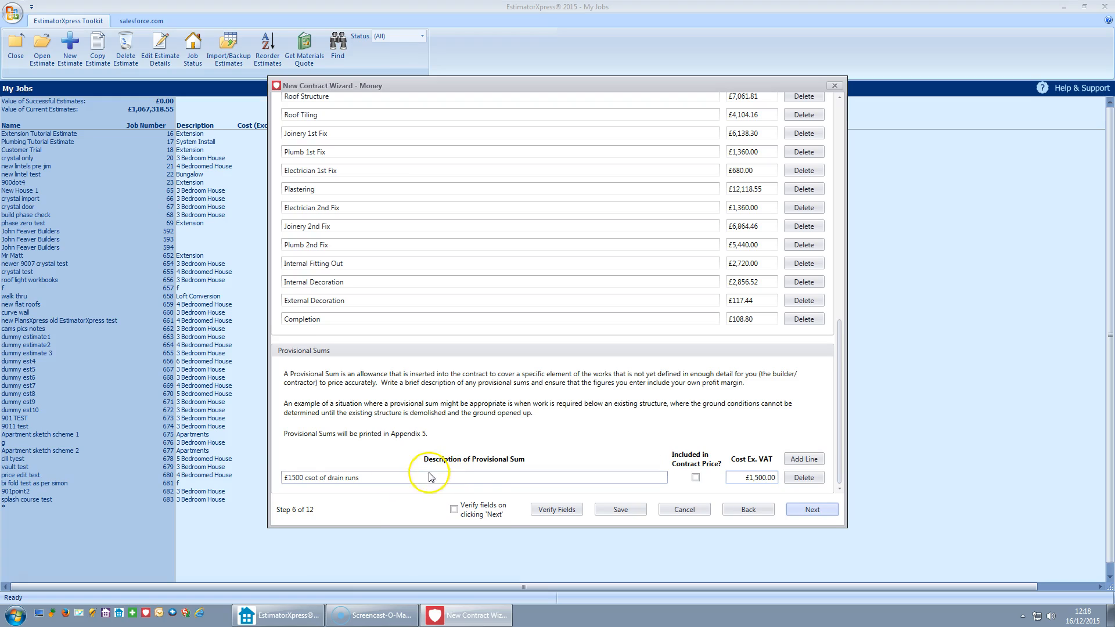
{"action": "key", "text": "BackSpace"}
{"action": "key", "text": "BackSpace"}
{"action": "key", "text": "BackSpace"}
{"action": "key", "text": "BackSpace"}
{"action": "key", "text": "BackSpace"}
{"action": "key", "text": "BackSpace"}
{"action": "key", "text": "Delete"}
{"action": "key", "text": "Delete"}
{"action": "key", "text": "Delete"}
{"action": "key", "text": "Delete"}
{"action": "key", "text": "Delete"}
{"action": "type", "text": "Cost"}
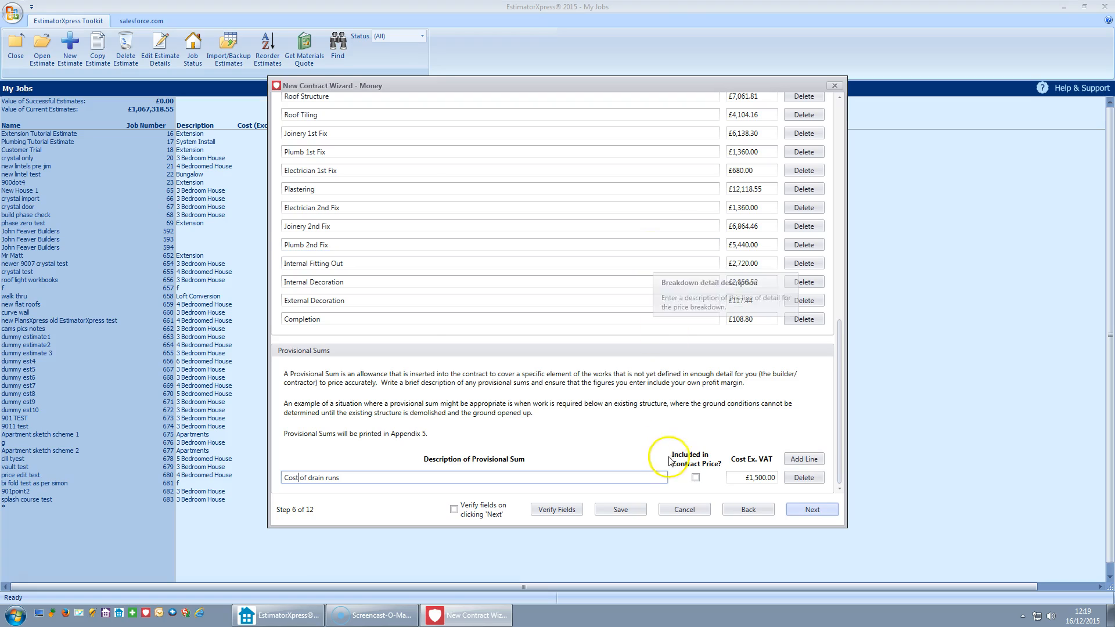
{"action": "left_click", "coordinate": [695, 477]}
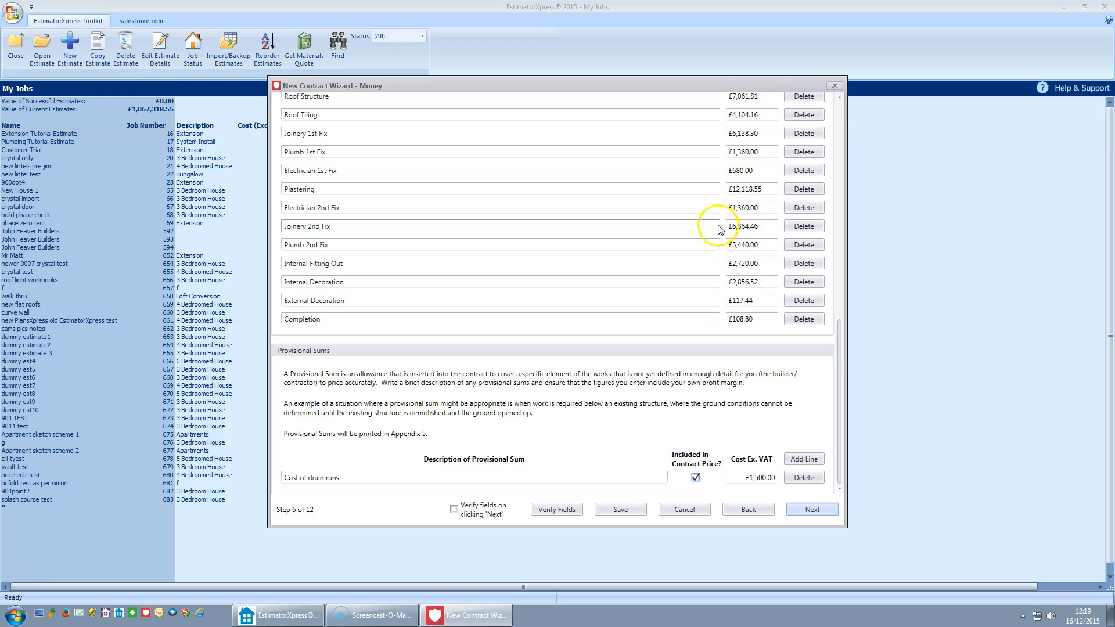
{"action": "left_click", "coordinate": [695, 477]}
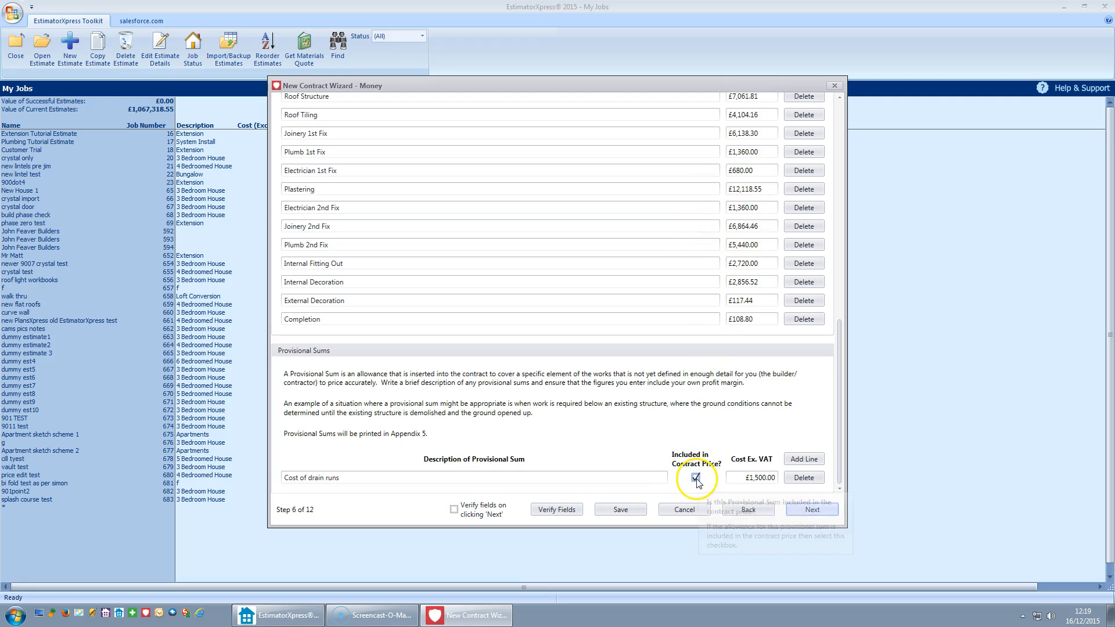
{"action": "left_click", "coordinate": [813, 515]}
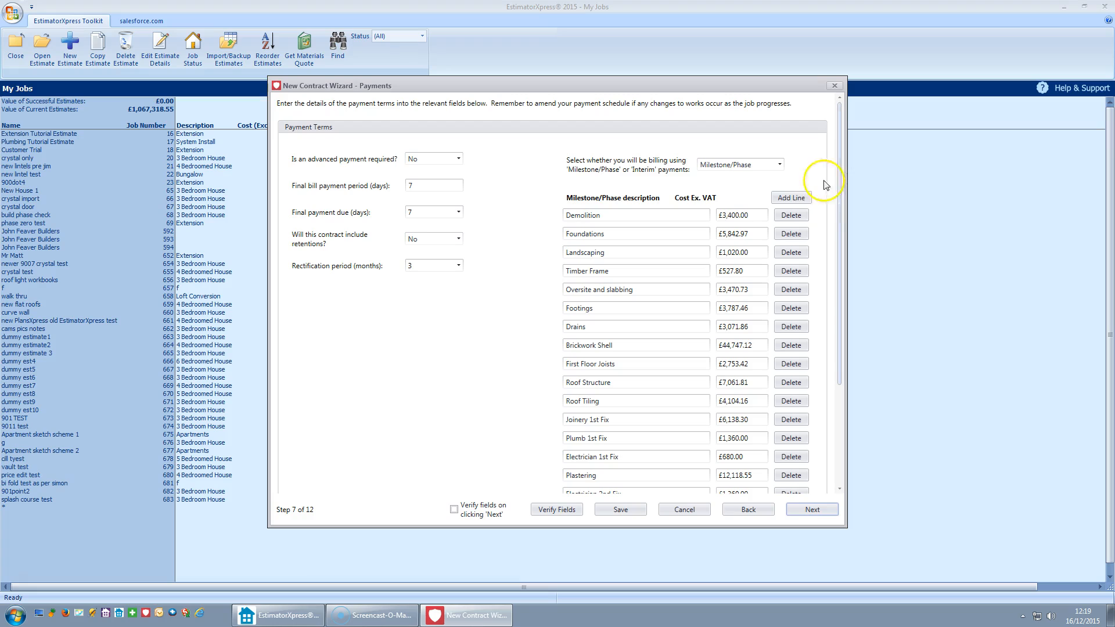
{"action": "left_click", "coordinate": [779, 165]}
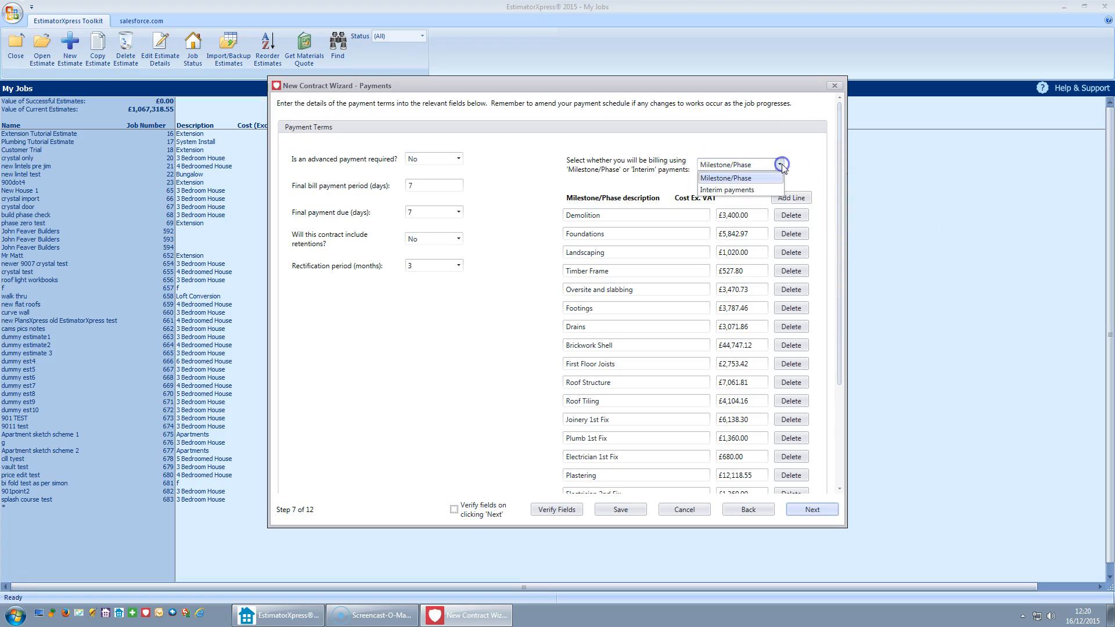
{"action": "left_click", "coordinate": [745, 190]}
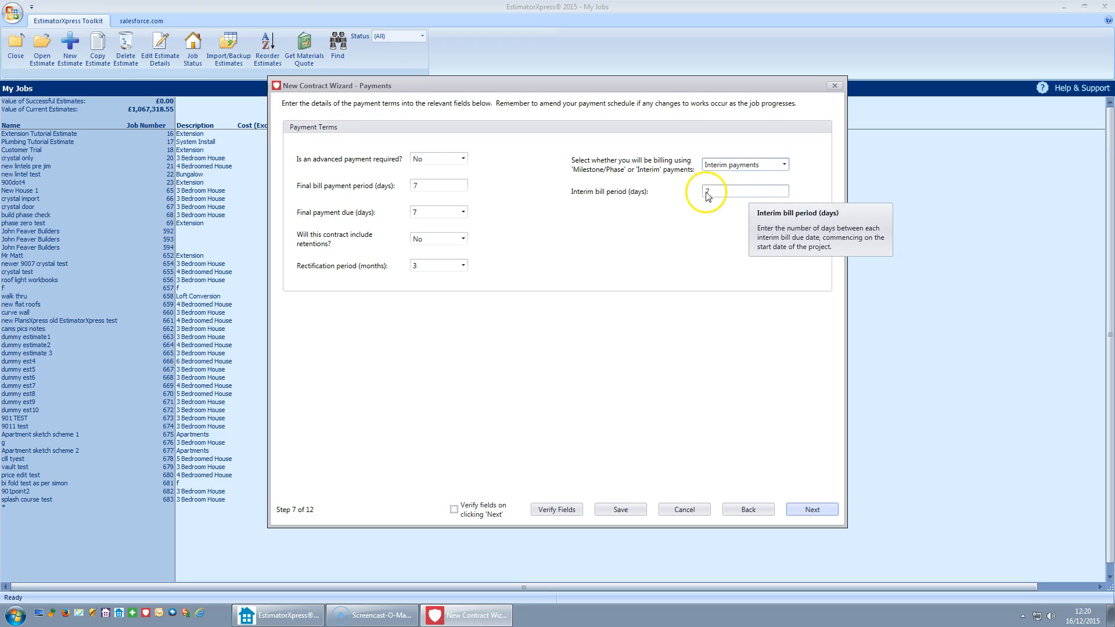
{"action": "left_click", "coordinate": [785, 166]}
{"action": "left_click", "coordinate": [749, 179]}
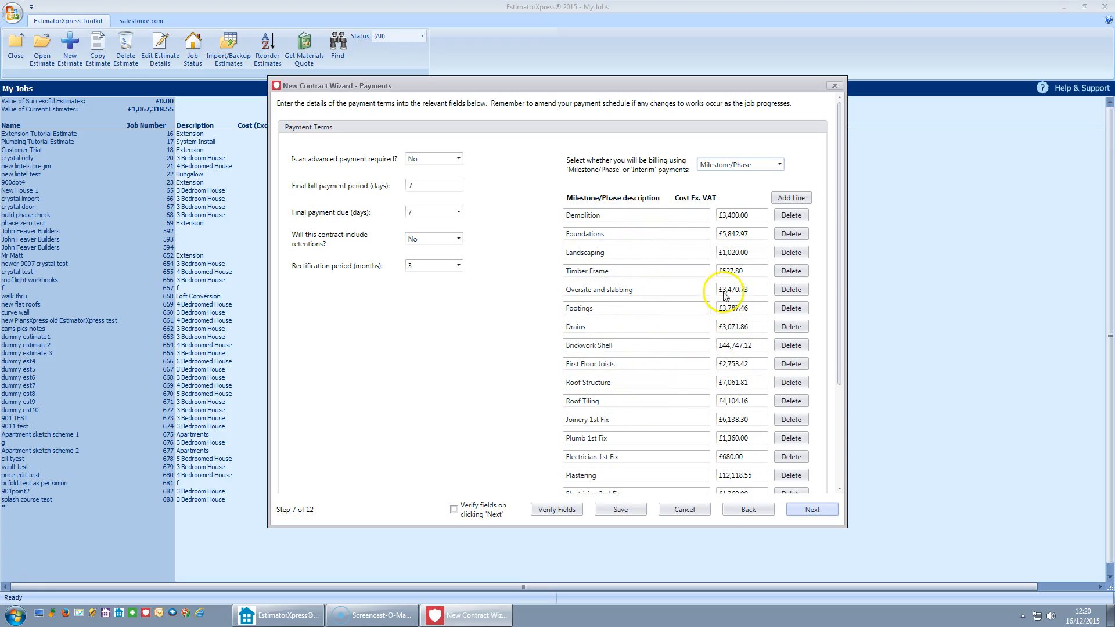
{"action": "left_click_drag", "start_coordinate": [840, 372], "coordinate": [838, 482]}
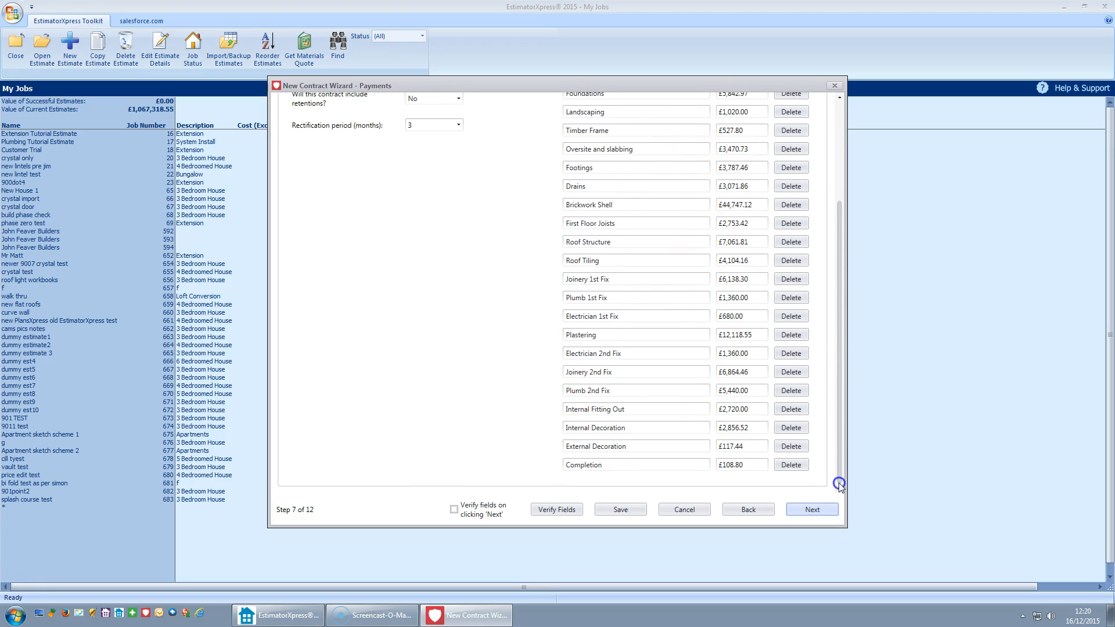
Skip Step 7, Assumptions and Documents without entering anything
{"action": "left_click", "coordinate": [812, 509]}
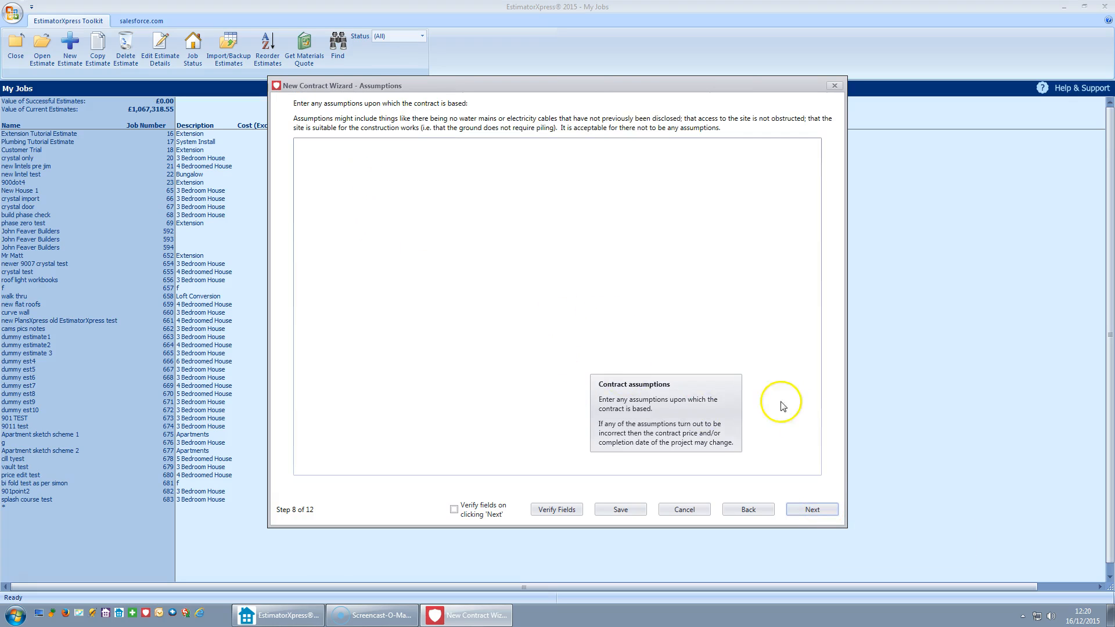
{"action": "left_click", "coordinate": [814, 509]}
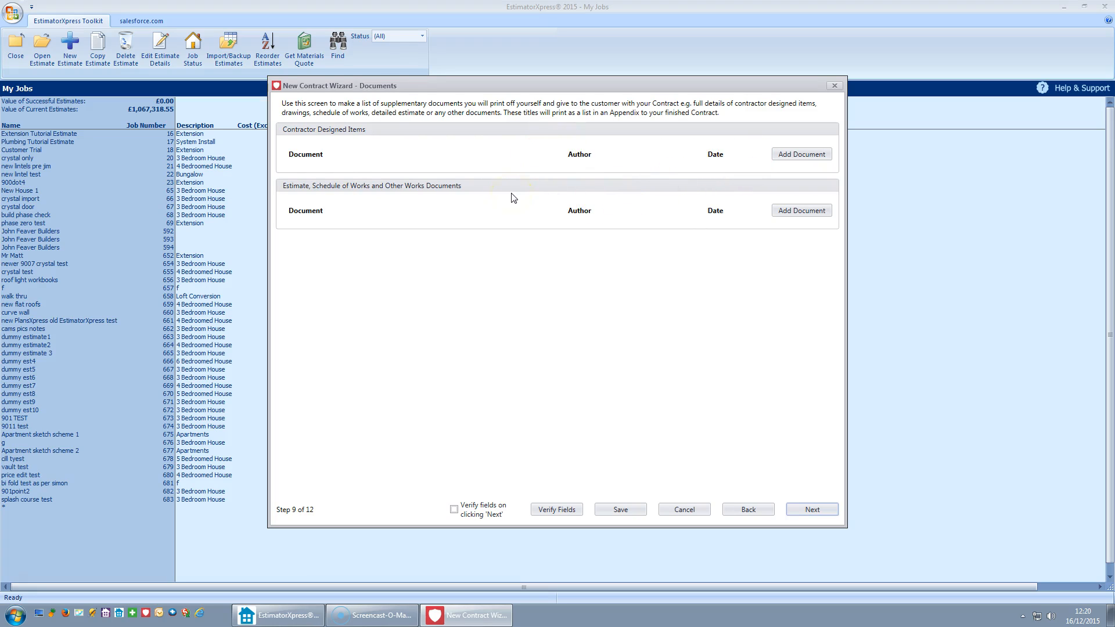
{"action": "left_click", "coordinate": [812, 509]}
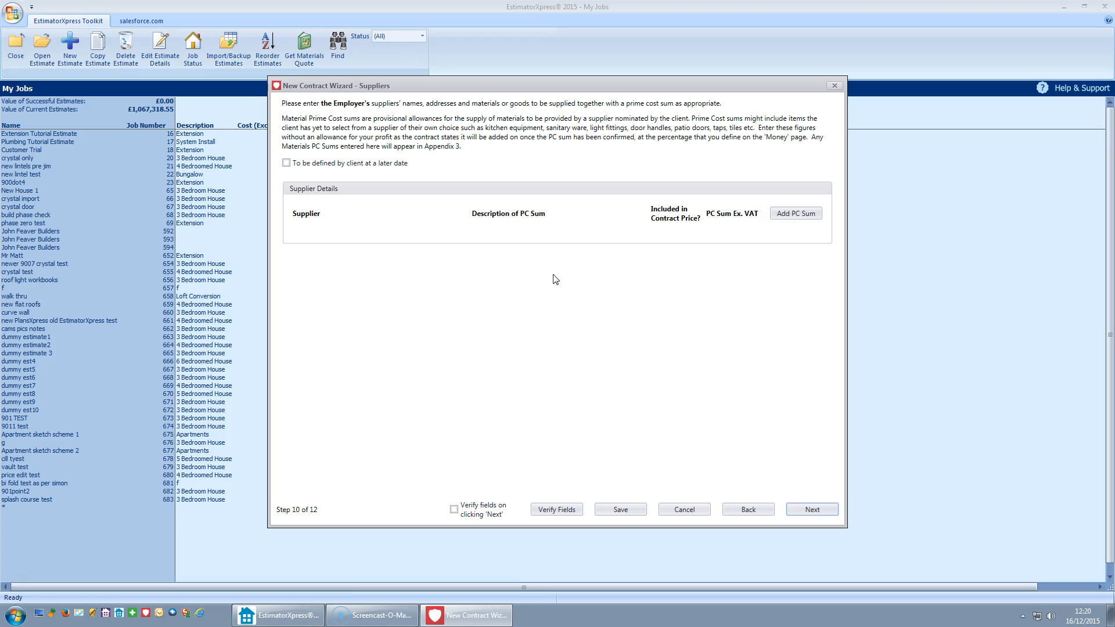
Add a prime cost sum supplier row and try the supplier picker and client-defined options
{"action": "left_click", "coordinate": [540, 280]}
{"action": "left_click", "coordinate": [796, 213]}
{"action": "left_click", "coordinate": [338, 238]}
{"action": "left_click", "coordinate": [441, 235]}
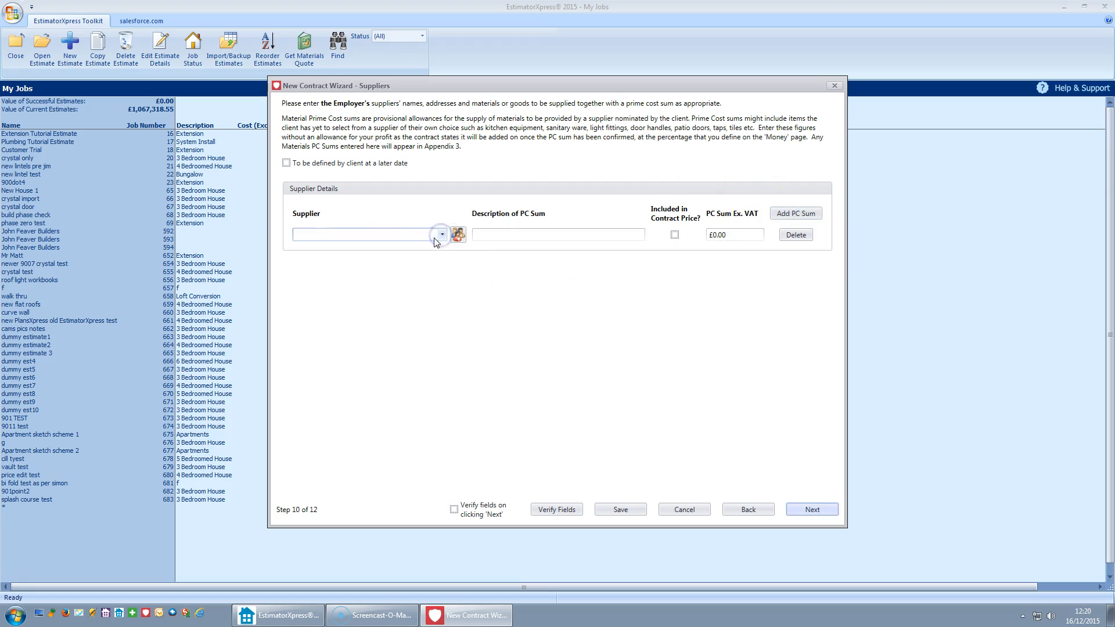
{"action": "left_click", "coordinate": [458, 235]}
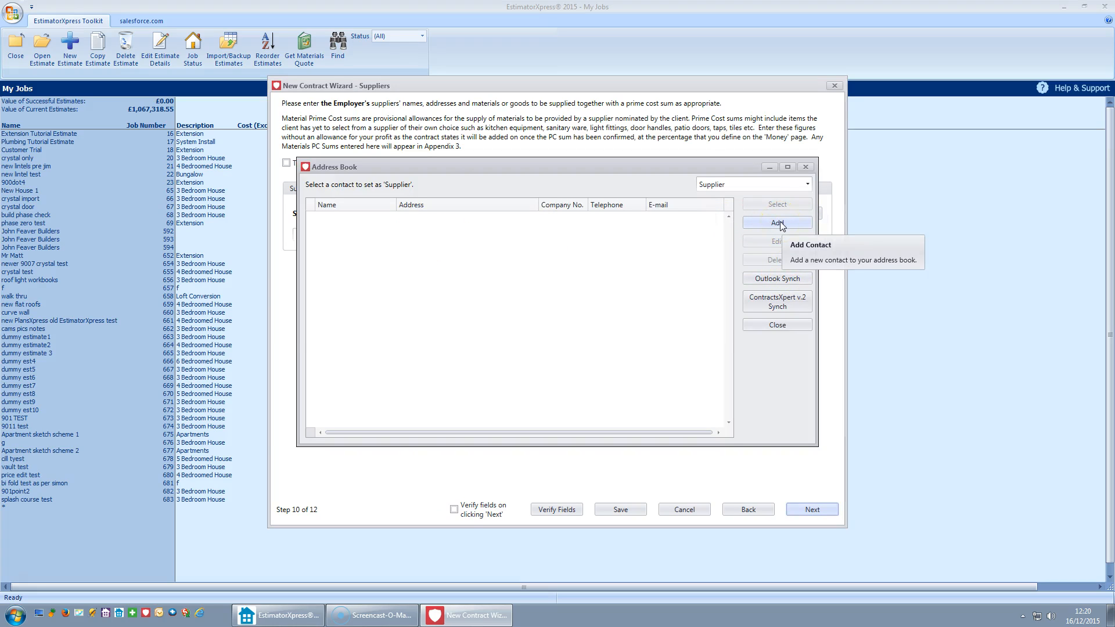
{"action": "left_click", "coordinate": [805, 167]}
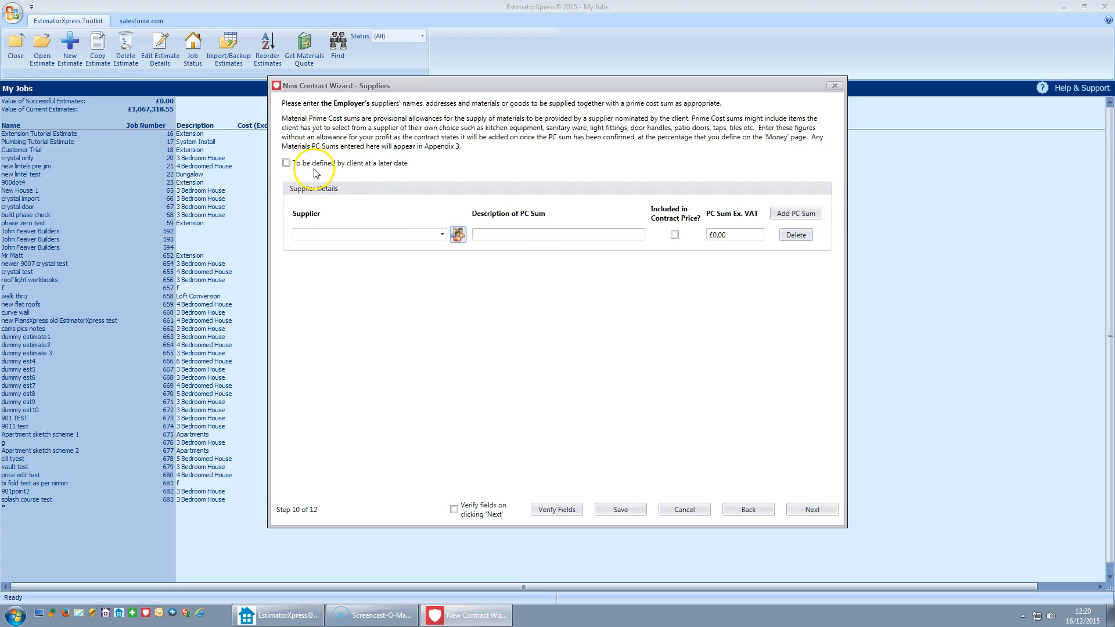
{"action": "left_click", "coordinate": [286, 164]}
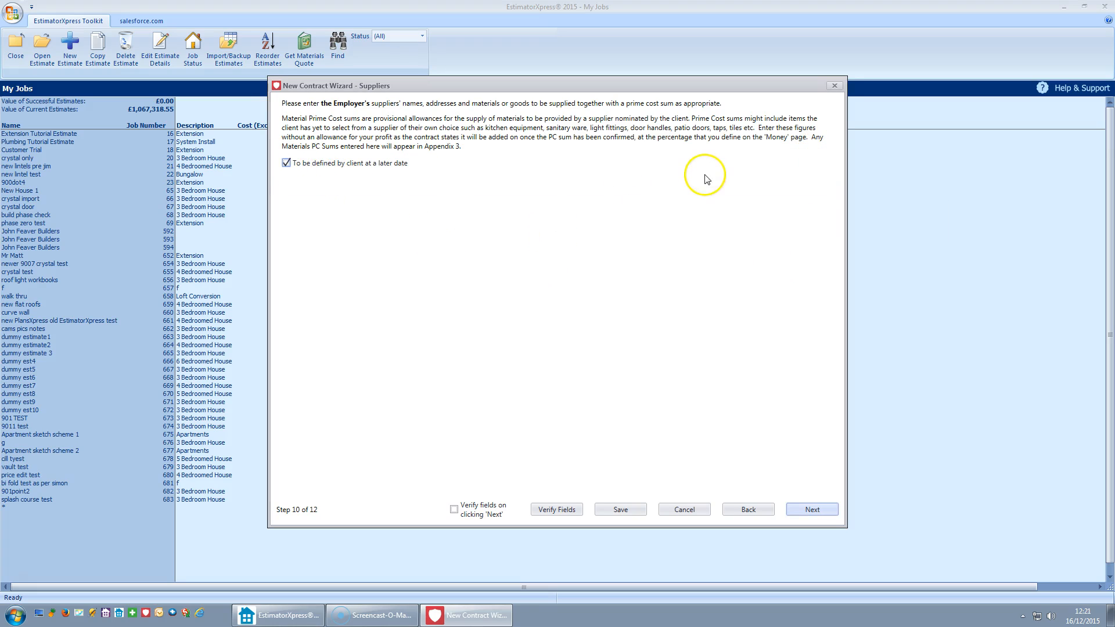
{"action": "left_click", "coordinate": [286, 163]}
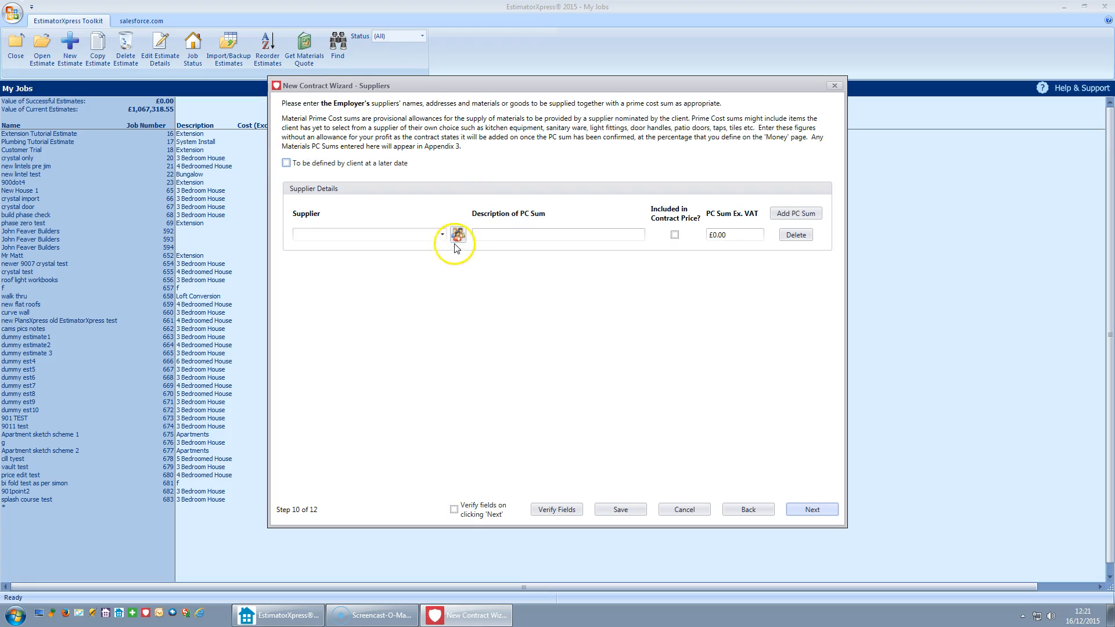
Create the new contact 'Kitchens are us' in the address book and select it as supplier
{"action": "left_click", "coordinate": [458, 234]}
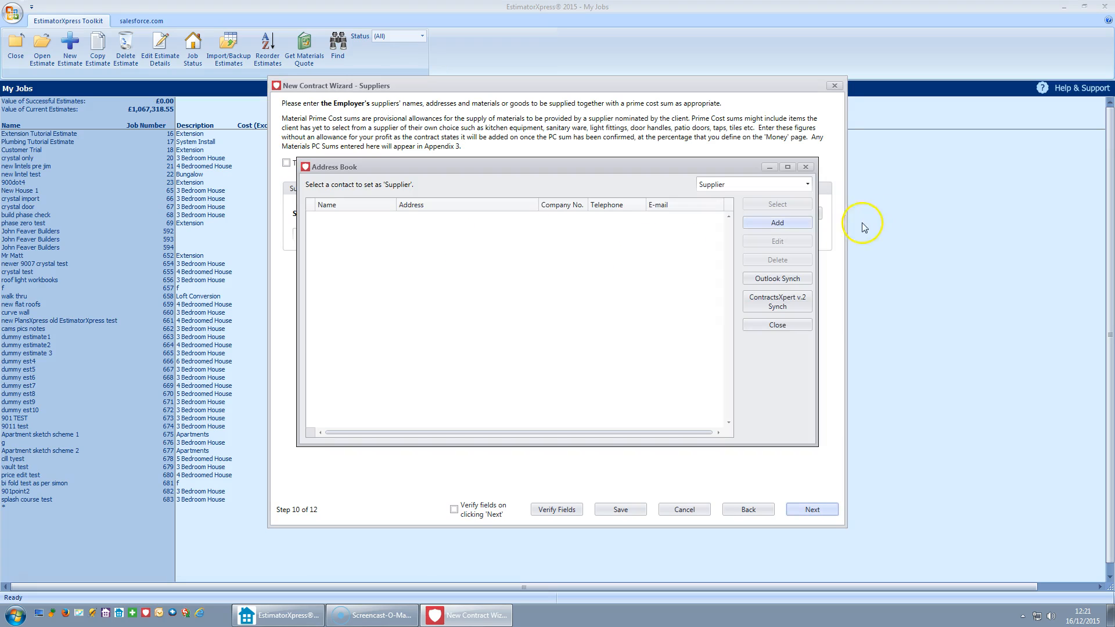
{"action": "left_click", "coordinate": [778, 223]}
{"action": "left_click", "coordinate": [465, 203]}
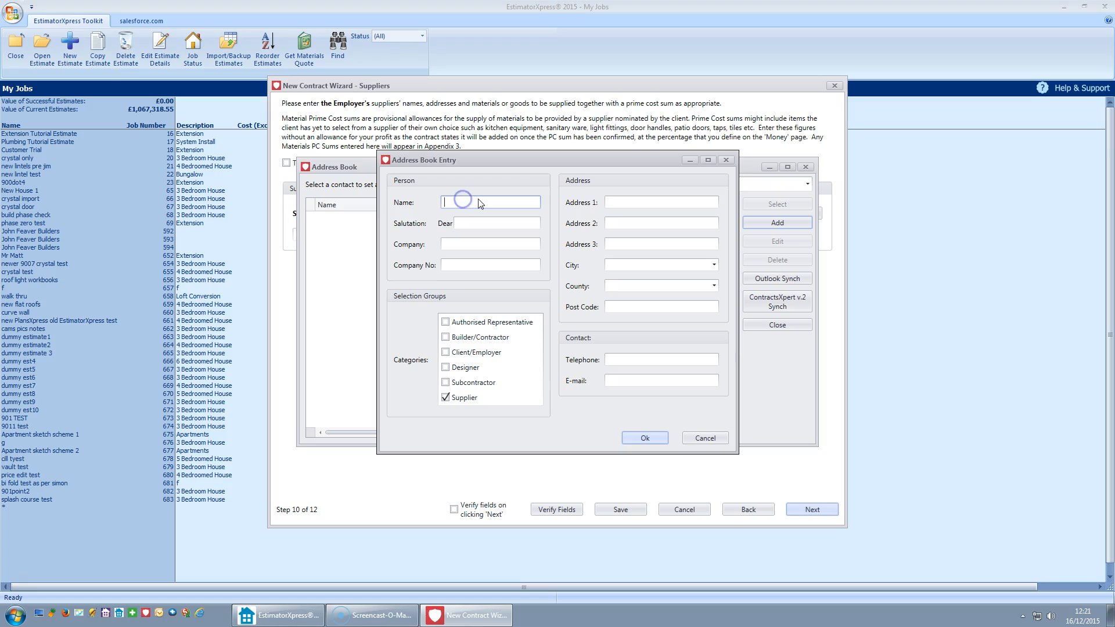
{"action": "type", "text": "Kitchens are us"}
{"action": "left_click", "coordinate": [644, 438]}
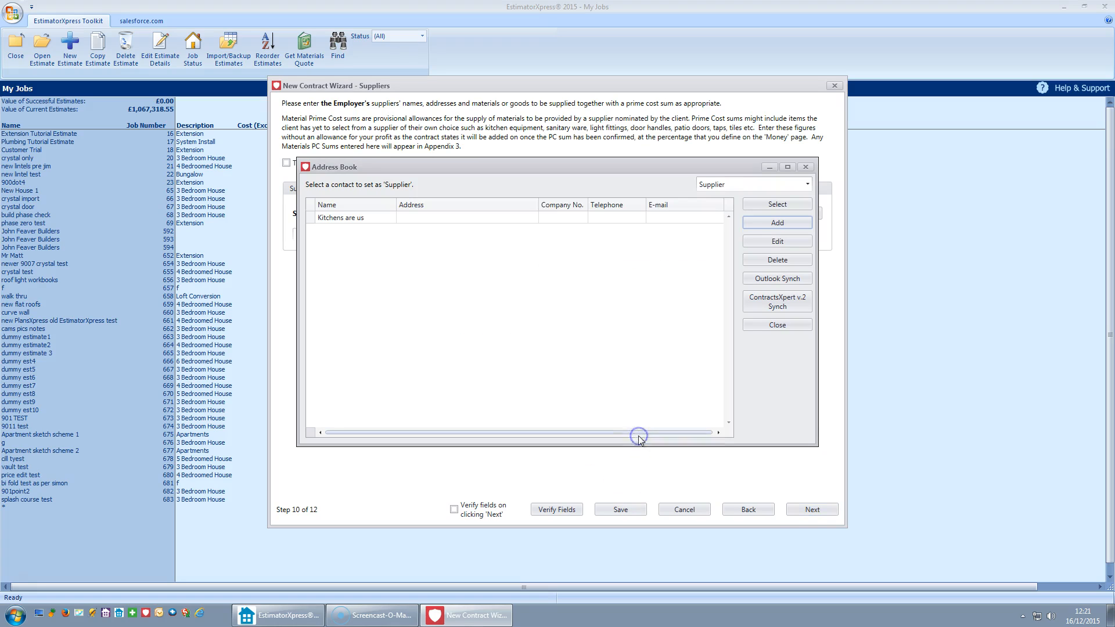
{"action": "left_click", "coordinate": [777, 206]}
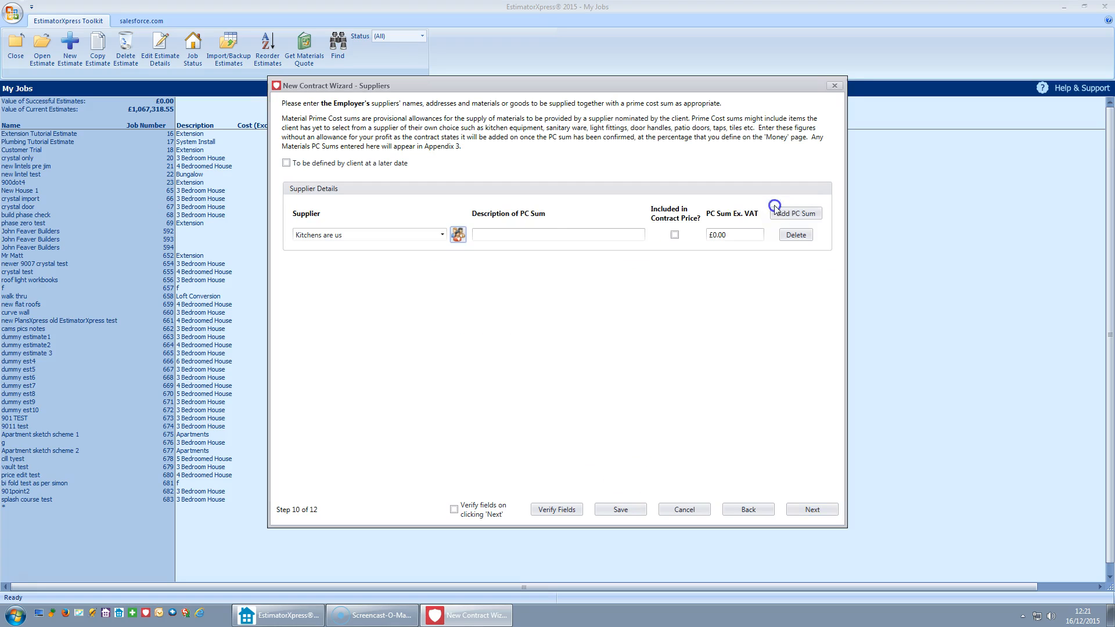
Enter 'Kitchen units and goods' as the PC sum description and 5000 as its ex-VAT amount
{"action": "left_click", "coordinate": [586, 236]}
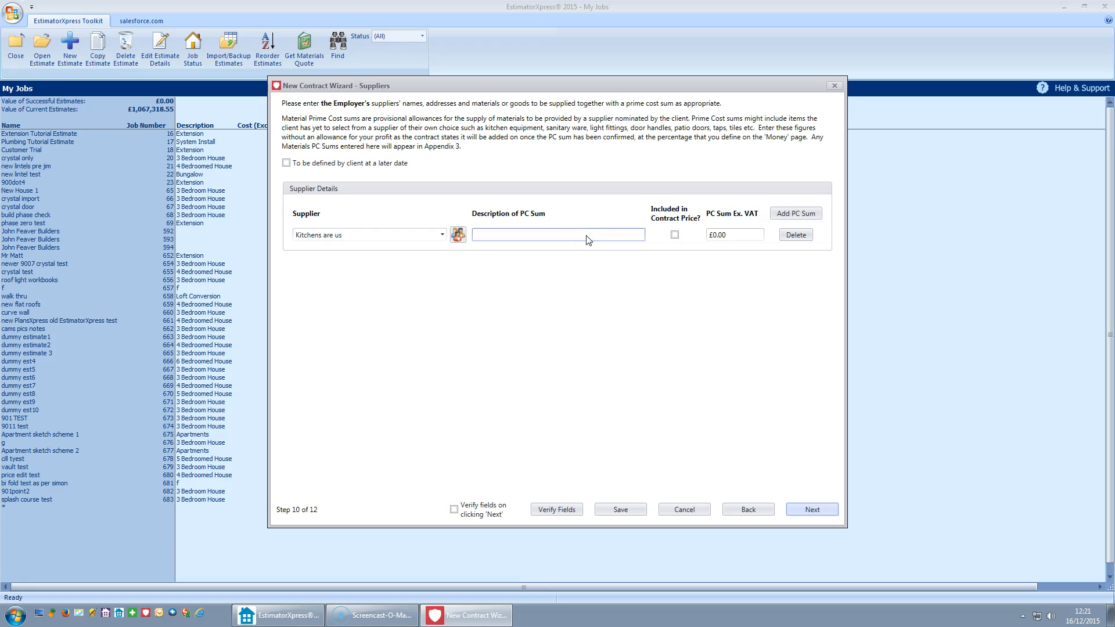
{"action": "type", "text": "Kitchen units and goods"}
{"action": "left_click", "coordinate": [674, 235]}
{"action": "left_click", "coordinate": [674, 235]}
{"action": "left_click_drag", "start_coordinate": [729, 235], "coordinate": [702, 234]}
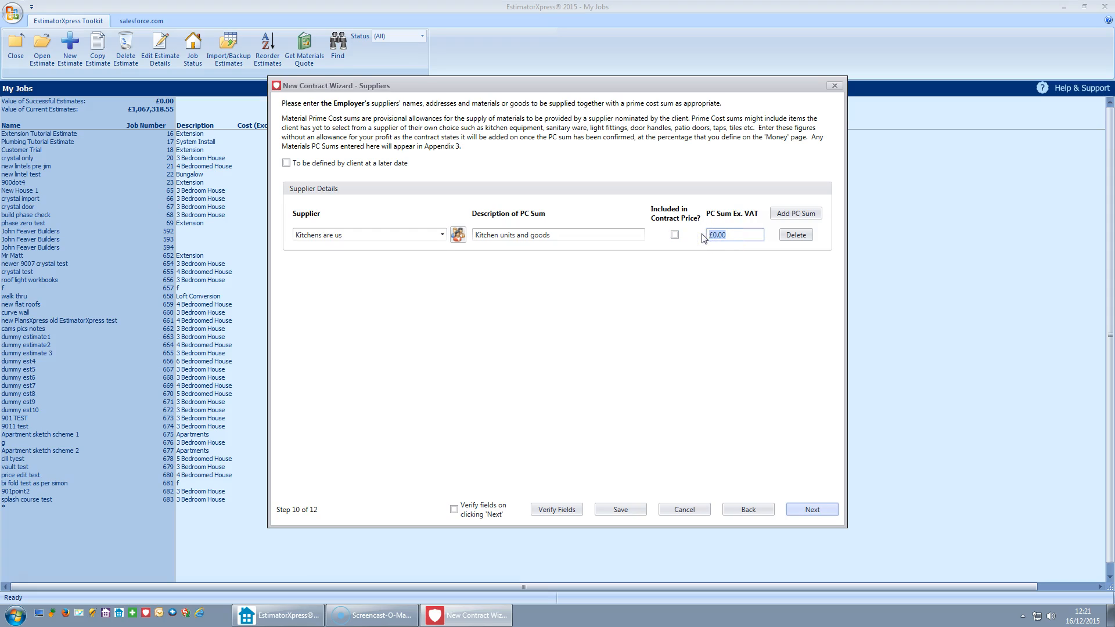
{"action": "type", "text": "5000"}
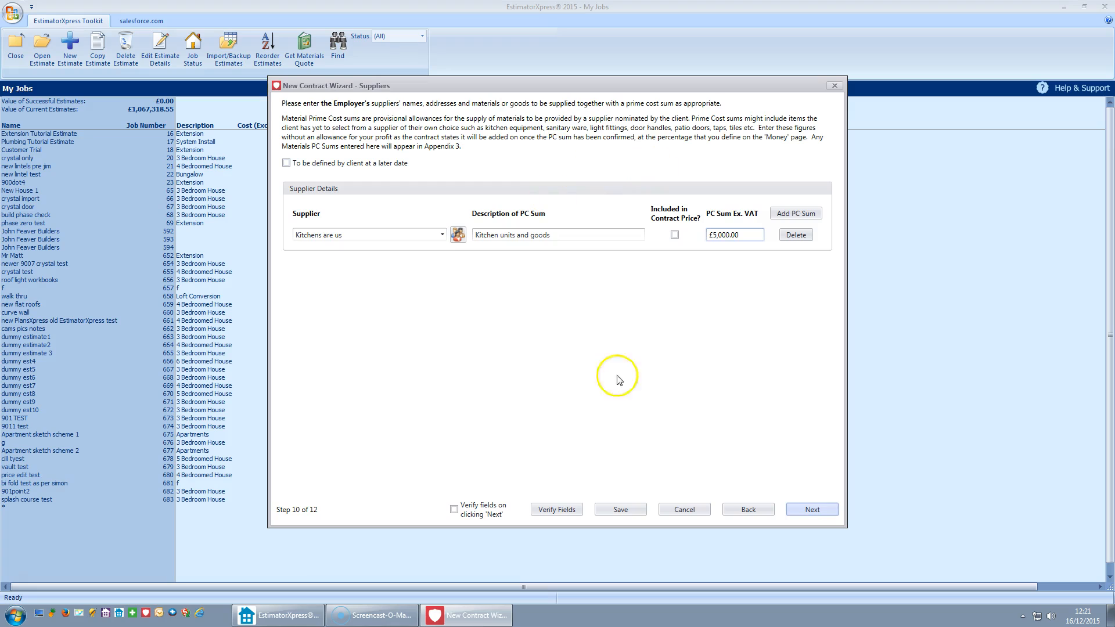
Pass the subcontractors step, scroll the contract preview to page 2, and finish the Small Works wizard
{"action": "left_click", "coordinate": [834, 510]}
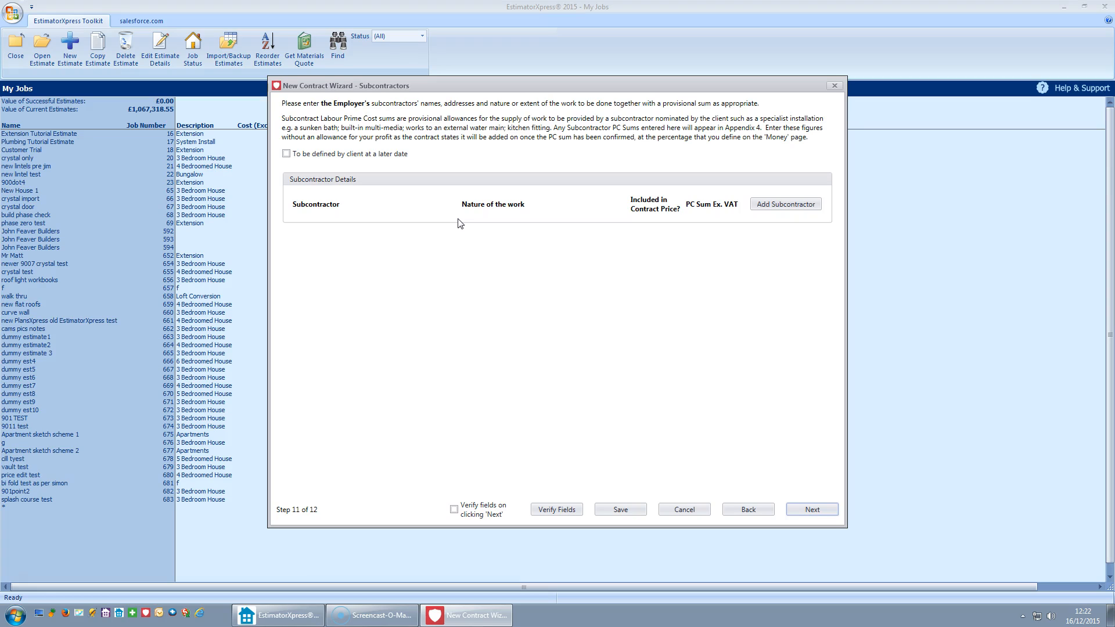
{"action": "left_click", "coordinate": [823, 510]}
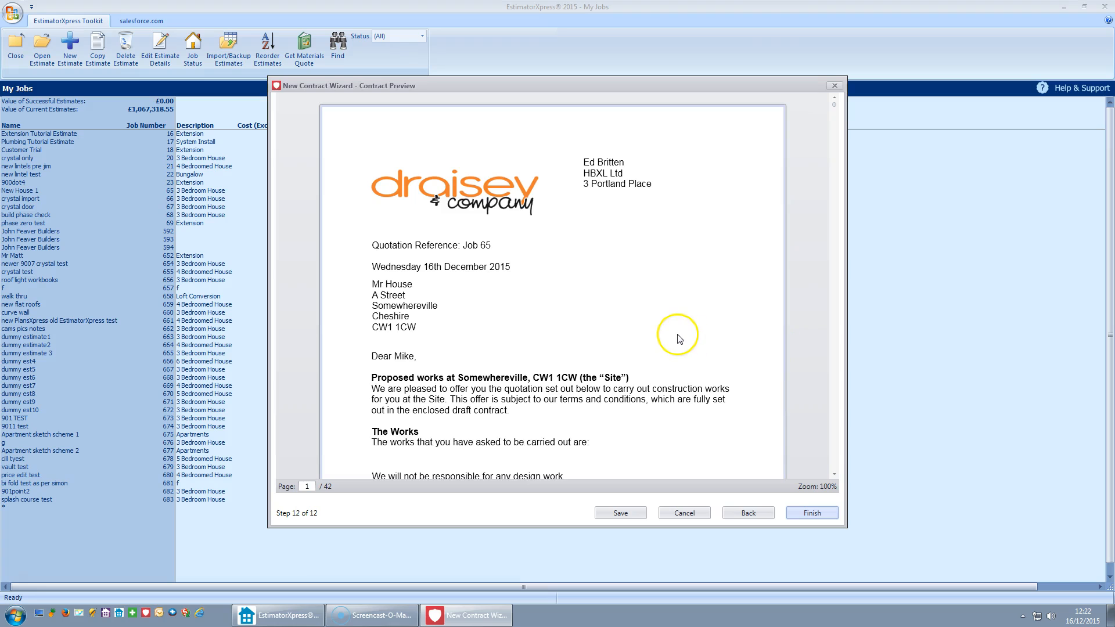
{"action": "scroll", "coordinate": [679, 339], "scroll_direction": "down", "scroll_amount": 8}
{"action": "scroll", "coordinate": [680, 339], "scroll_direction": "down", "scroll_amount": 10}
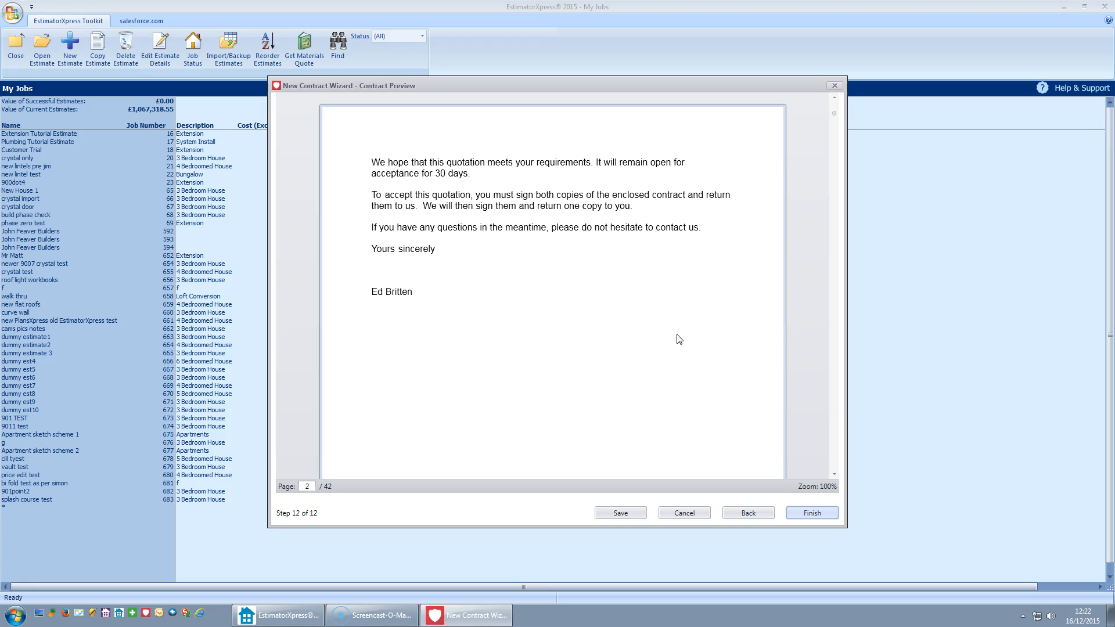
{"action": "scroll", "coordinate": [679, 339], "scroll_direction": "down", "scroll_amount": 4}
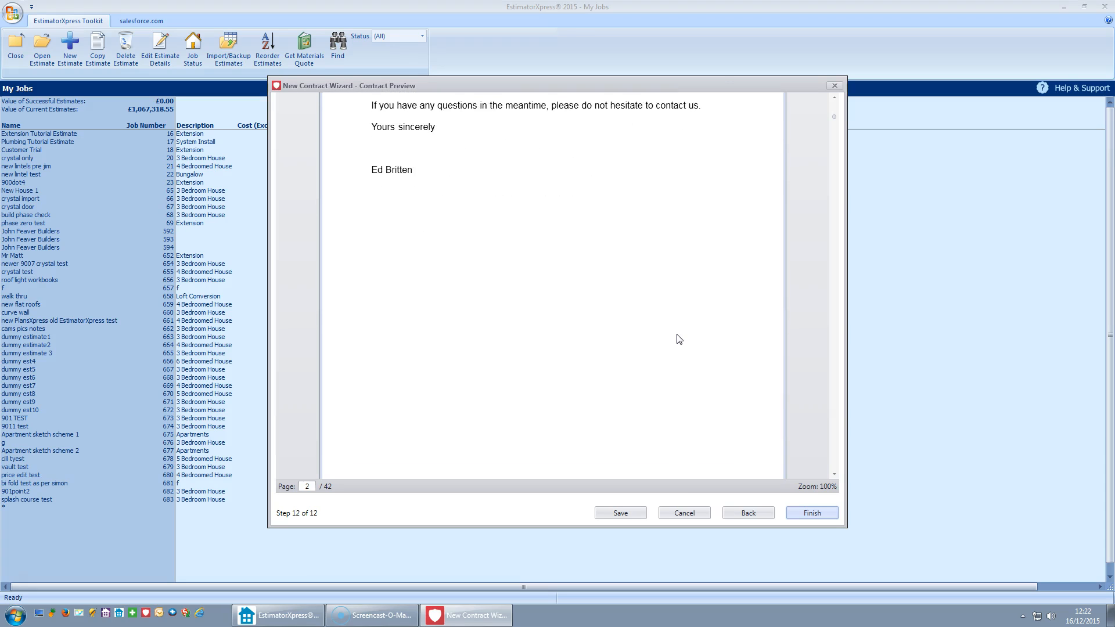
{"action": "left_click", "coordinate": [828, 513]}
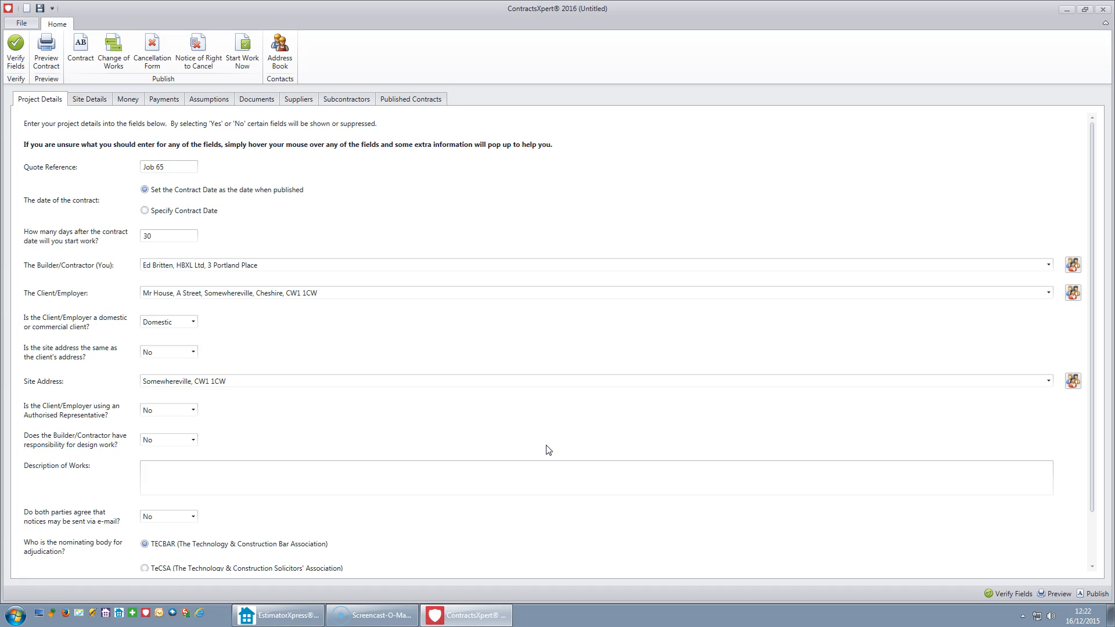
Close the new contract, saving it as House 2.cxd in My Contracts
{"action": "mouse_move", "coordinate": [725, 265]}
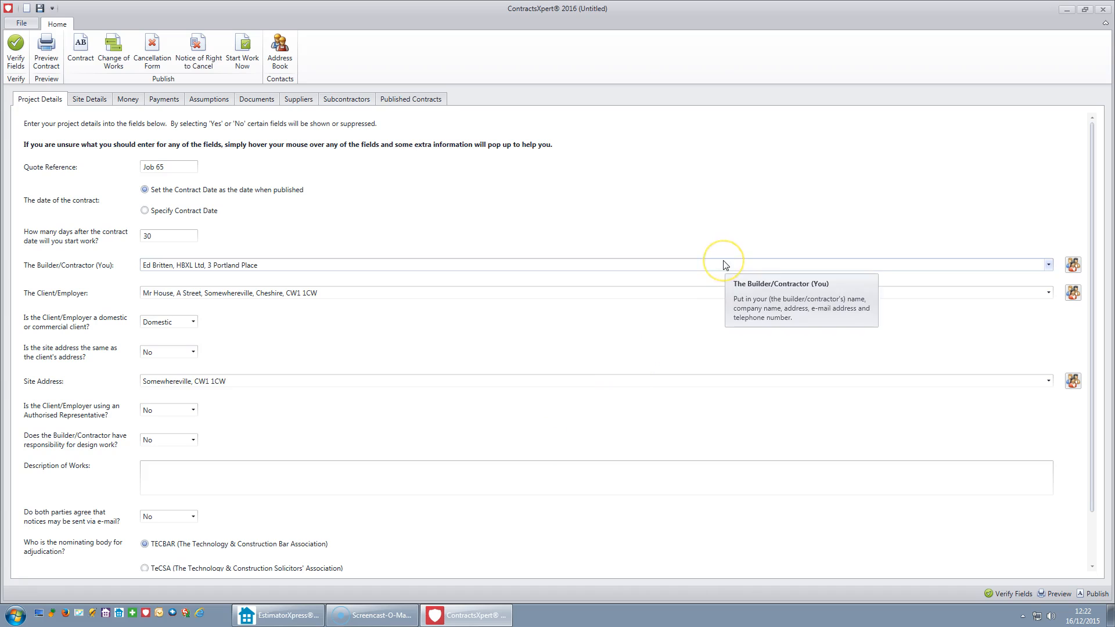
{"action": "left_click", "coordinate": [24, 24]}
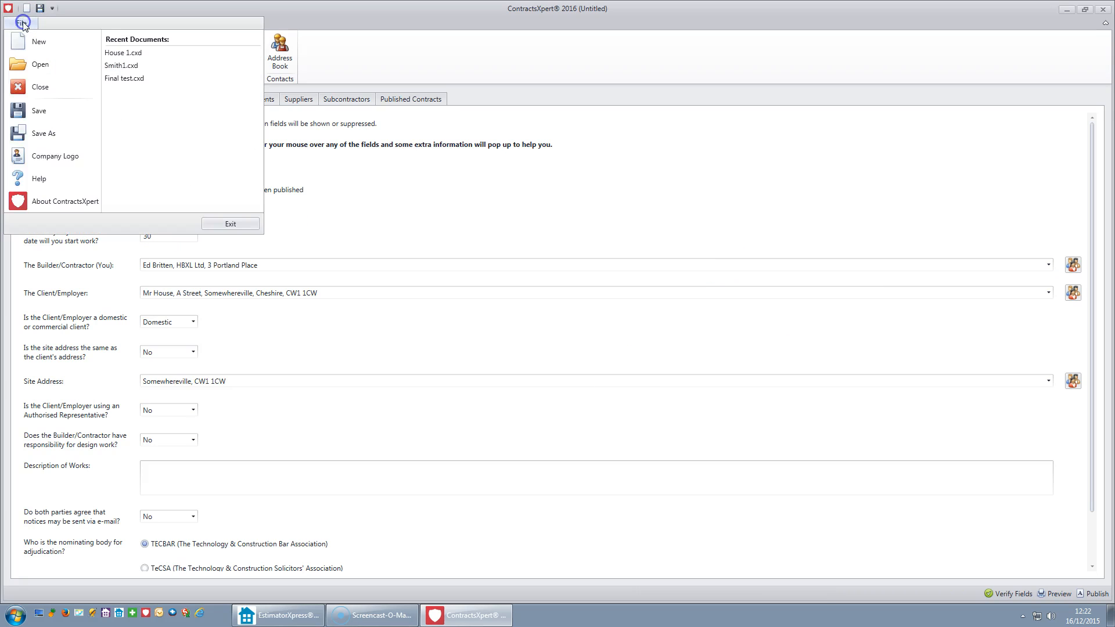
{"action": "left_click", "coordinate": [47, 95]}
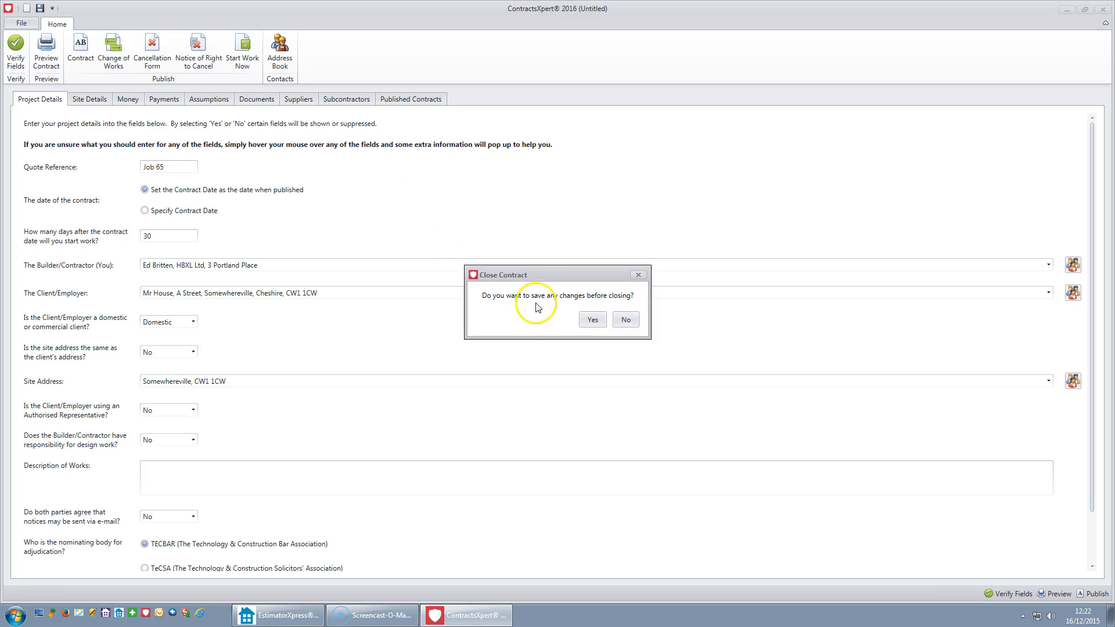
{"action": "left_click", "coordinate": [592, 320]}
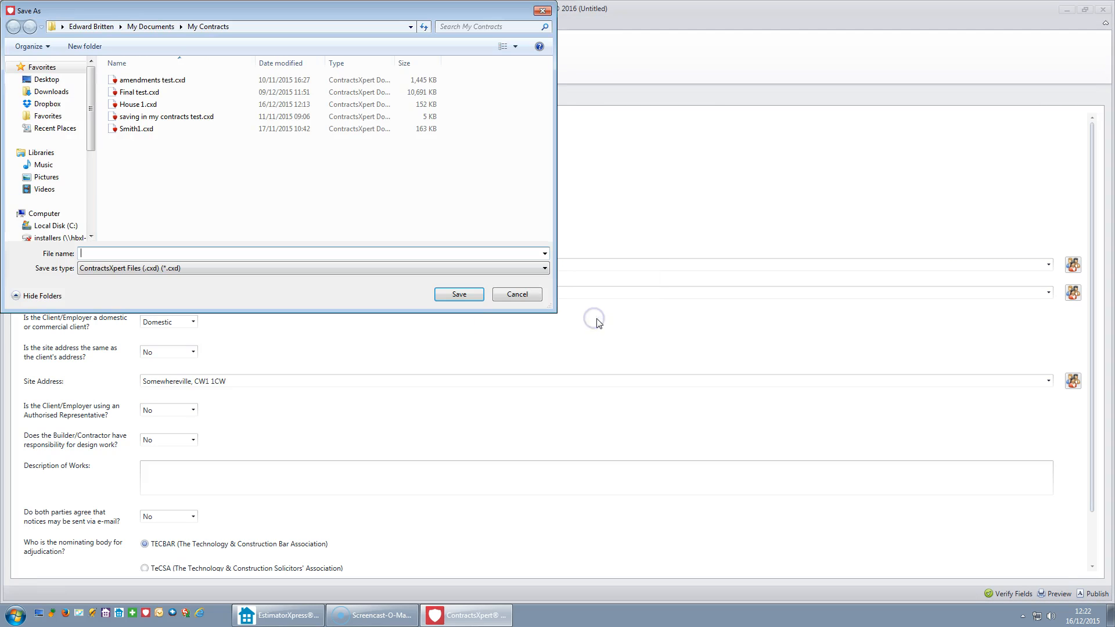
{"action": "left_click", "coordinate": [301, 252]}
{"action": "type", "text": "House 2"}
{"action": "left_click", "coordinate": [448, 297]}
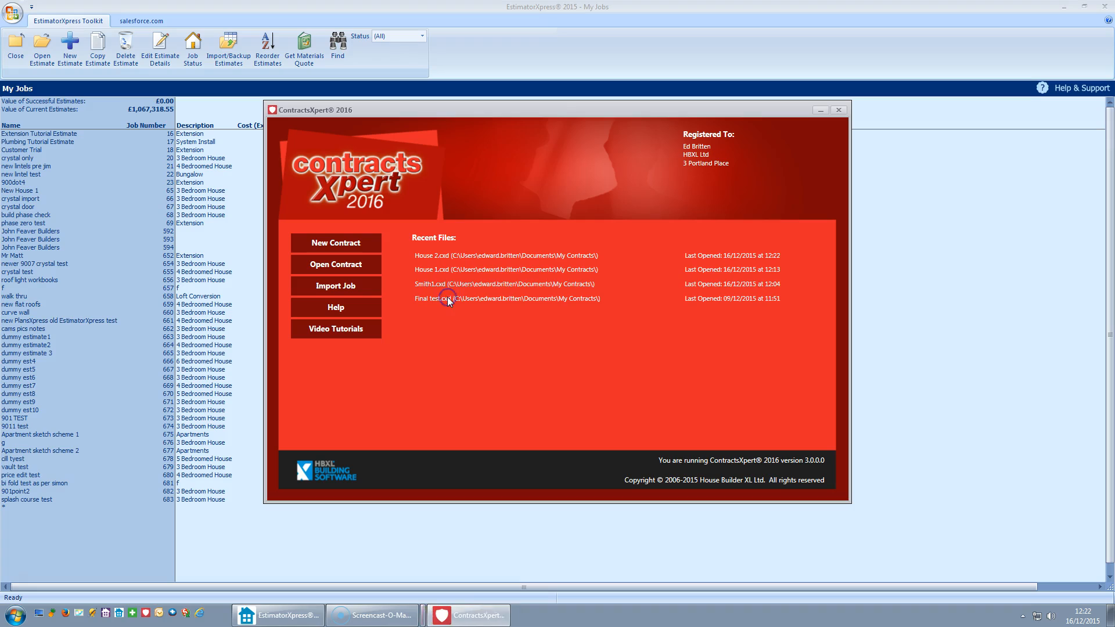
Begin a new Subcontractor Contract created from a main contract file
{"action": "left_click", "coordinate": [356, 248]}
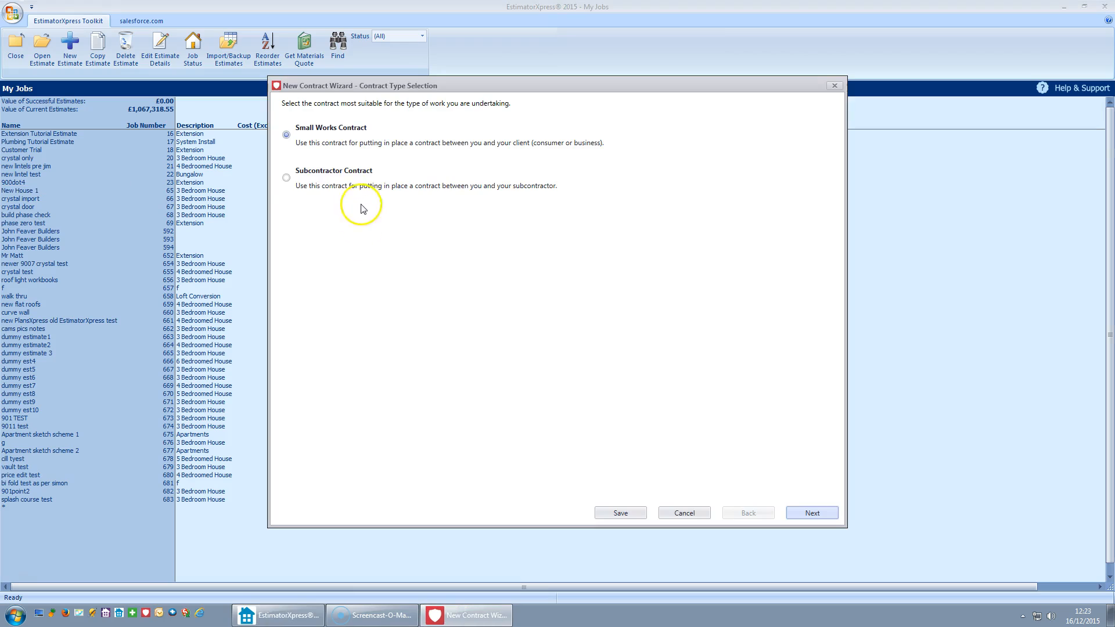
{"action": "left_click", "coordinate": [287, 178]}
{"action": "left_click", "coordinate": [820, 514]}
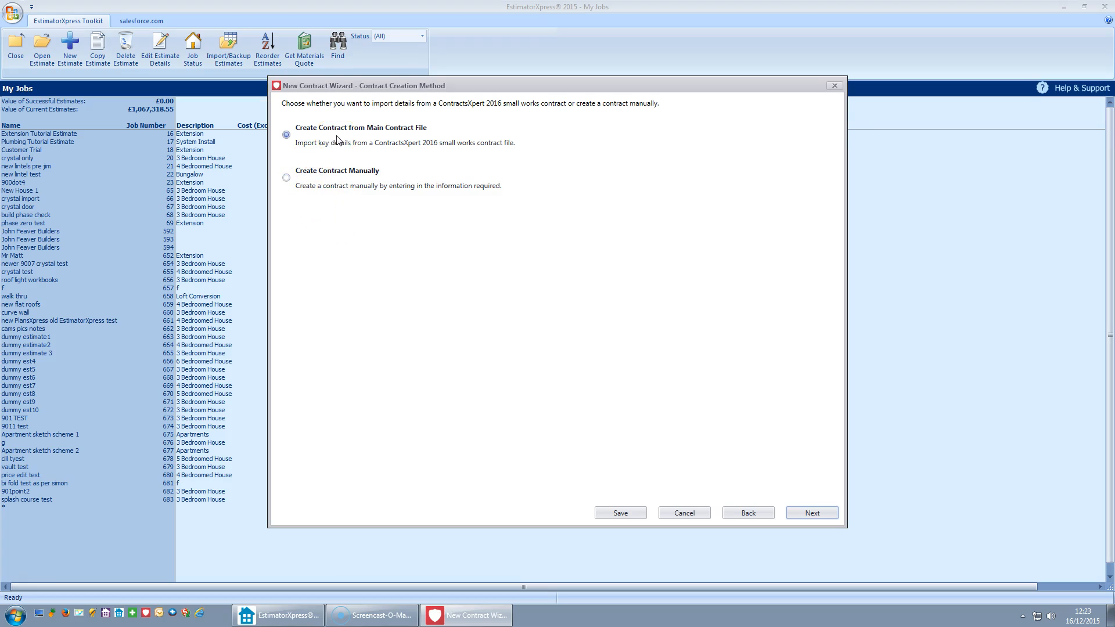
{"action": "left_click", "coordinate": [382, 141]}
{"action": "left_click", "coordinate": [822, 514]}
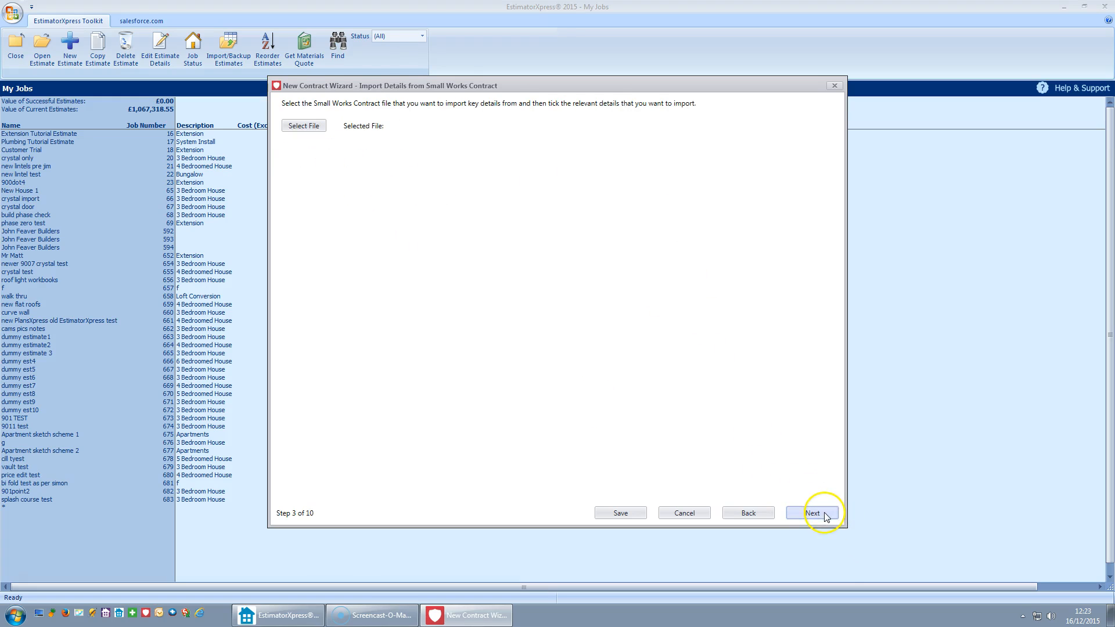
Choose House 2.cxd as the main contract file to import details from
{"action": "left_click", "coordinate": [318, 128]}
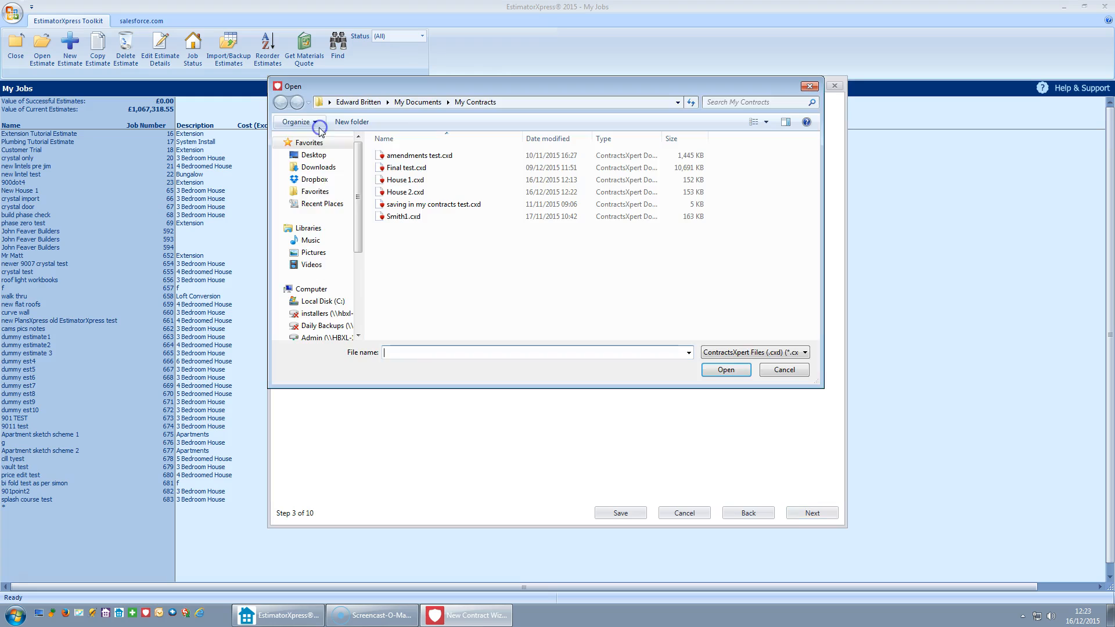
{"action": "left_click", "coordinate": [409, 194]}
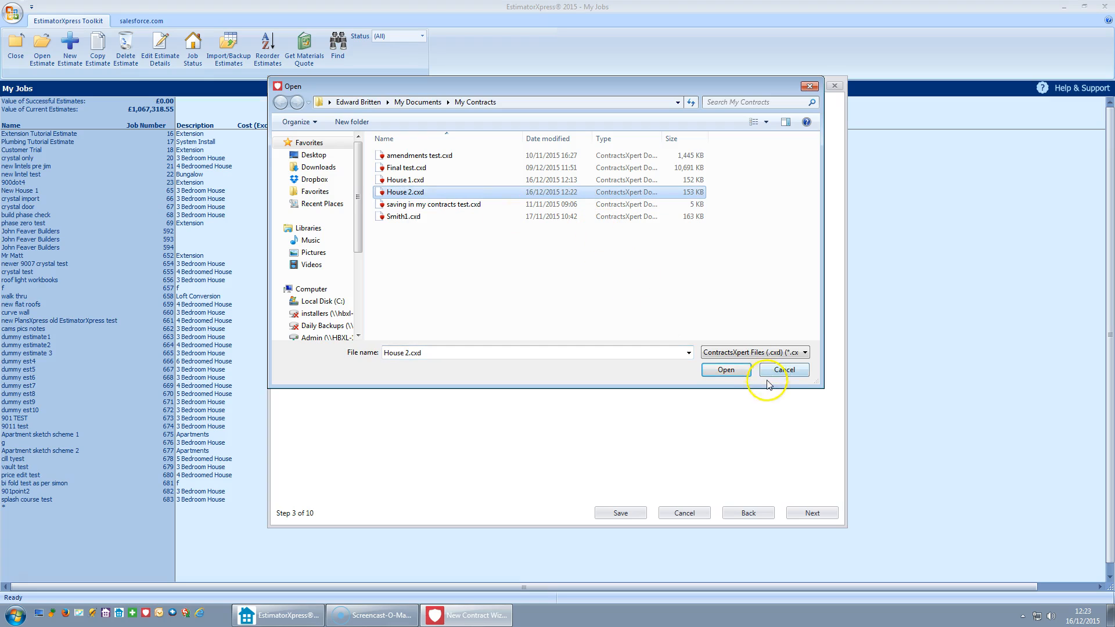
{"action": "left_click", "coordinate": [733, 369]}
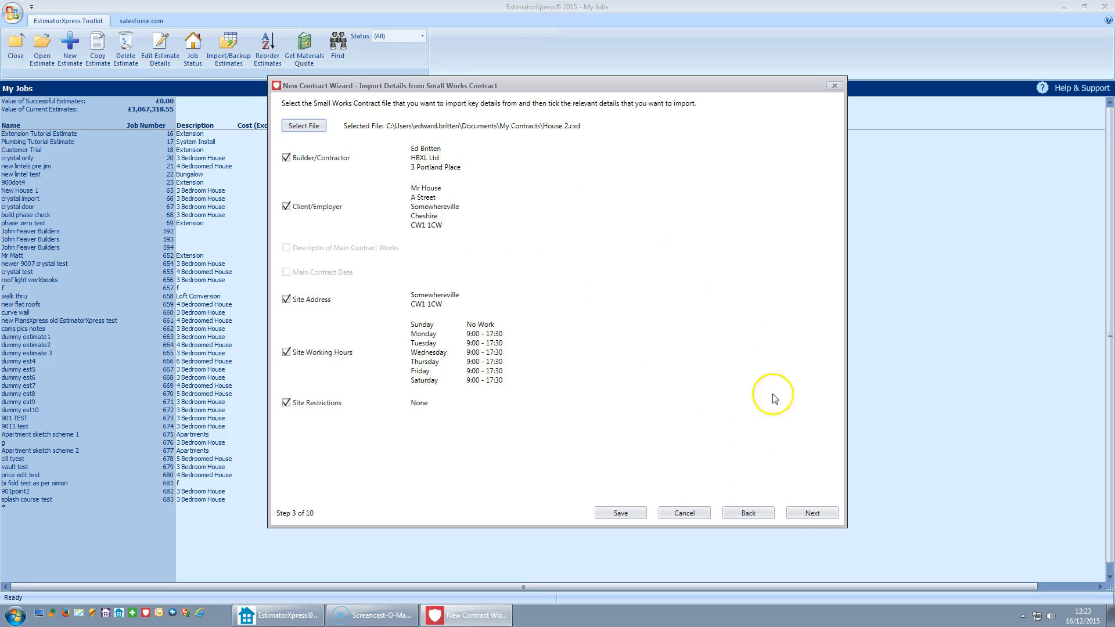
Turn off field verification, advance to the 18-page Small Works Subcontract preview, and finish
{"action": "left_click", "coordinate": [812, 512]}
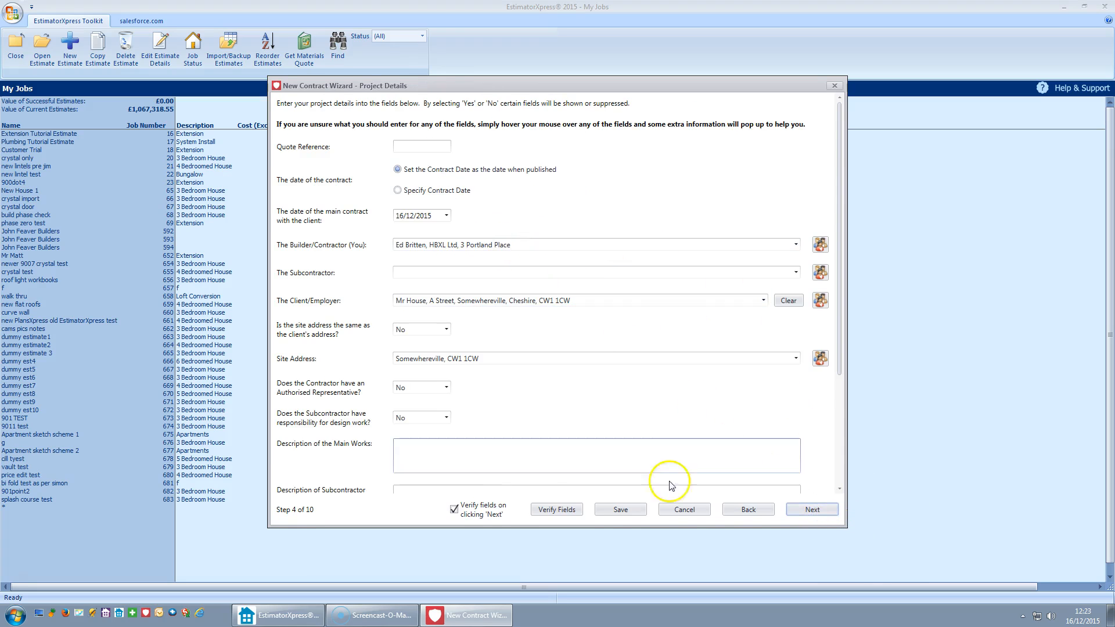
{"action": "left_click", "coordinate": [452, 511]}
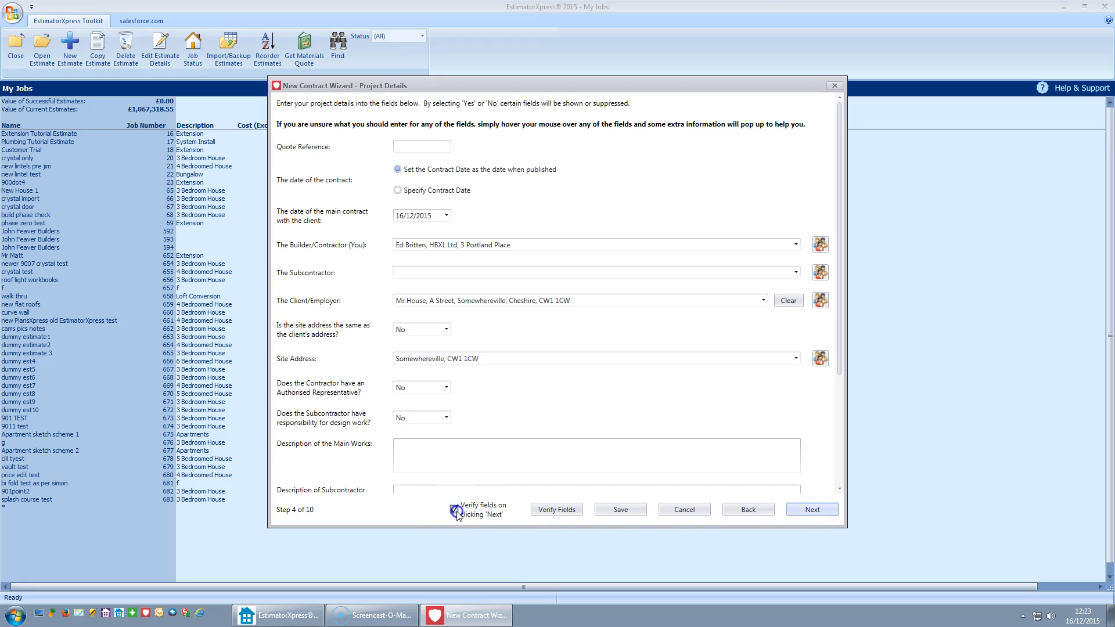
{"action": "left_click", "coordinate": [819, 513]}
{"action": "left_click", "coordinate": [818, 514]}
{"action": "left_click", "coordinate": [818, 513]}
{"action": "left_click", "coordinate": [818, 513]}
{"action": "left_click", "coordinate": [818, 511]}
{"action": "left_click", "coordinate": [819, 513]}
{"action": "left_click", "coordinate": [812, 513]}
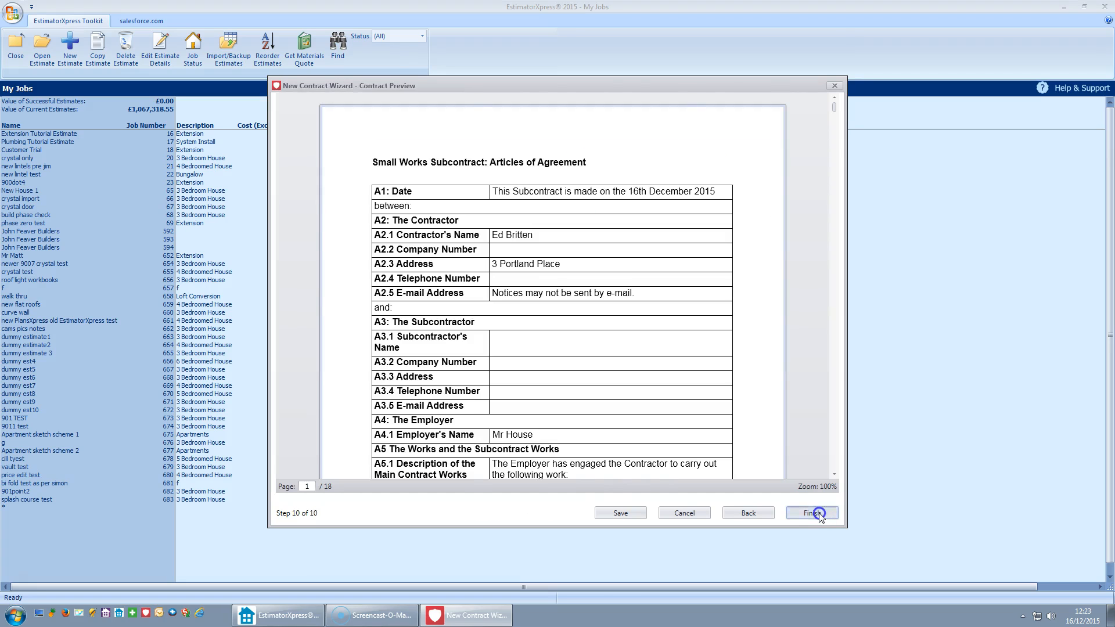